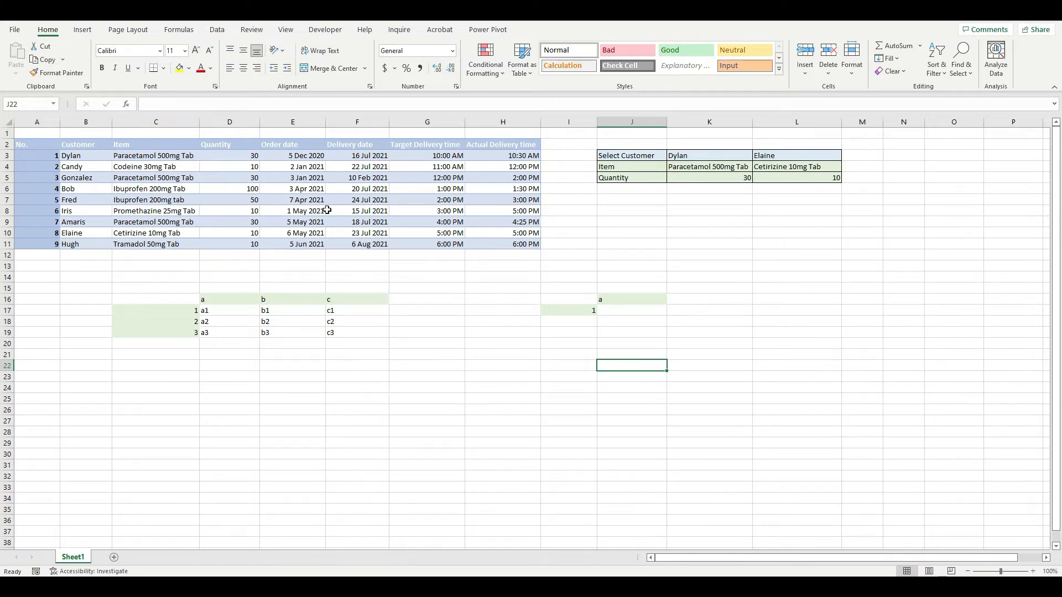
Search the sheet for the first customer's name and move to the item ordered in that row.
key(ctrl+f)
text(dyl;an)
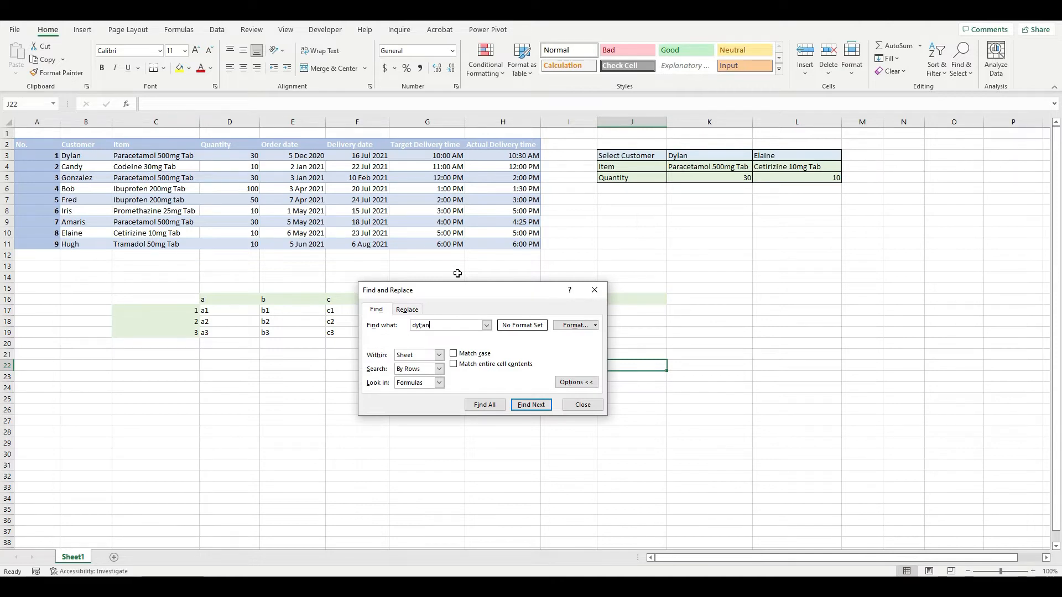
text(n)
key(Return)
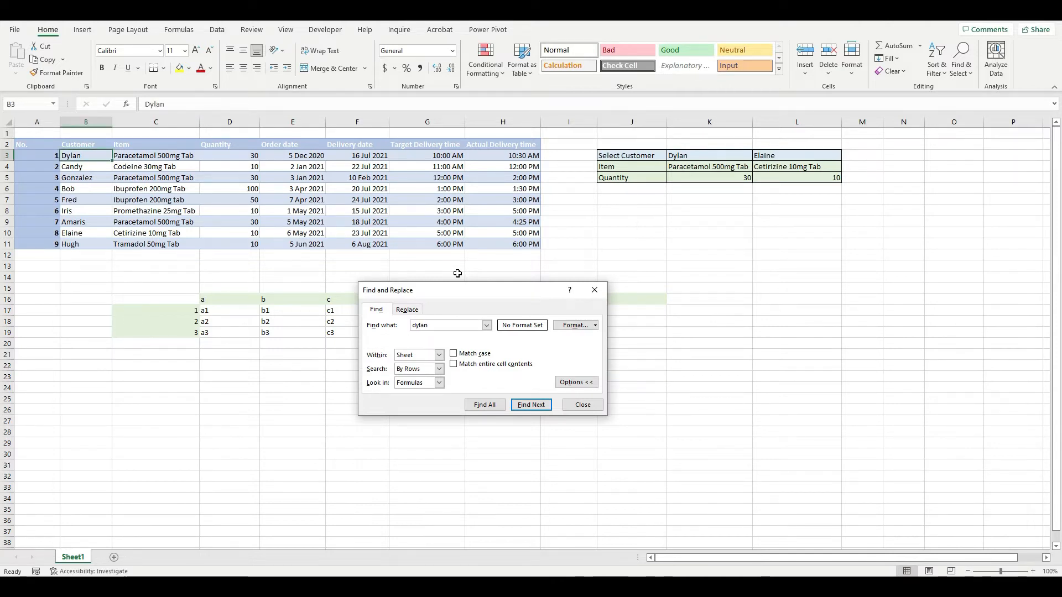
key(Escape)
key(Right)
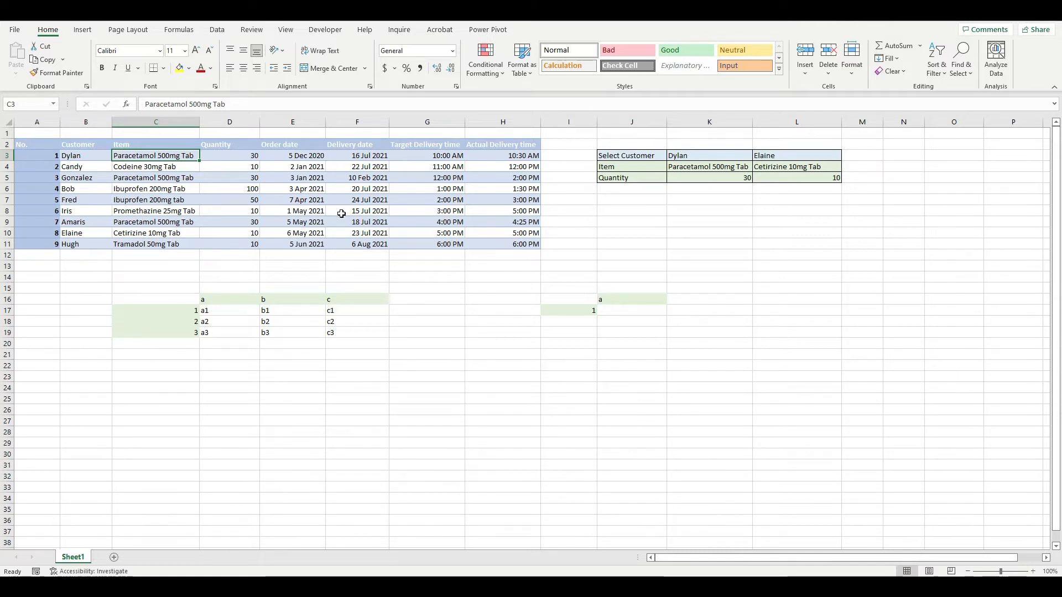
Enter =INDEX(D17:F19,1,1) in H16 to return the value in the first row and first column of the small grid.
click(615, 310)
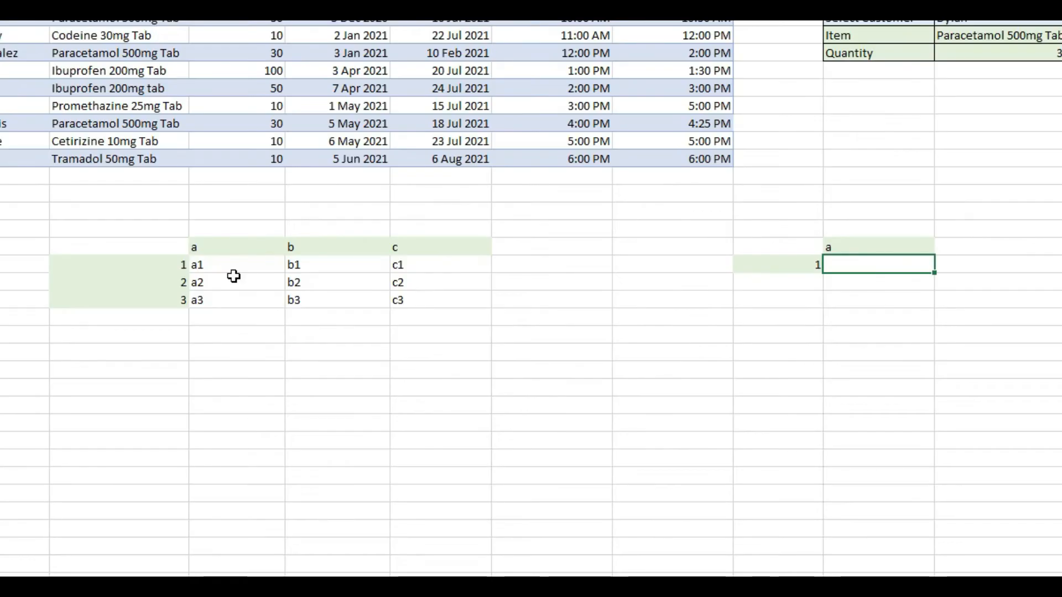
click(701, 260)
click(695, 242)
text(=index()
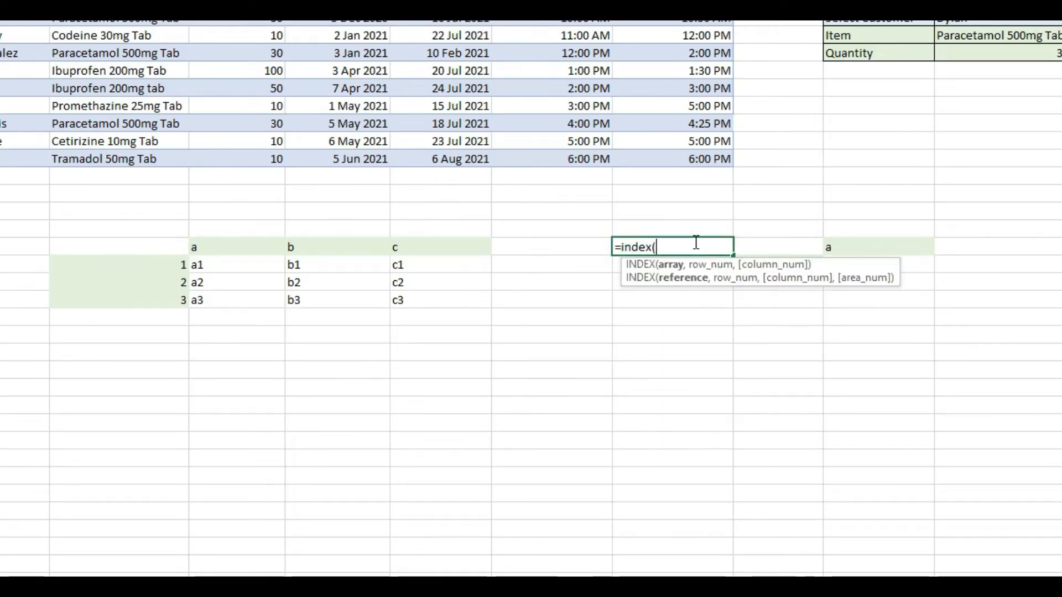
click(212, 264)
drag(211, 264, 418, 300)
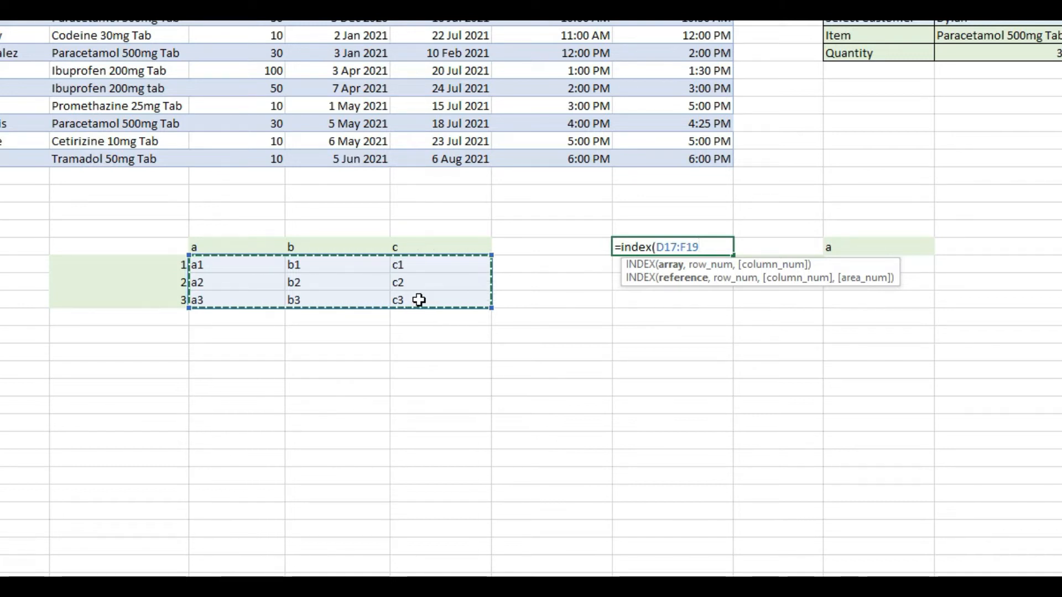
text(,1)
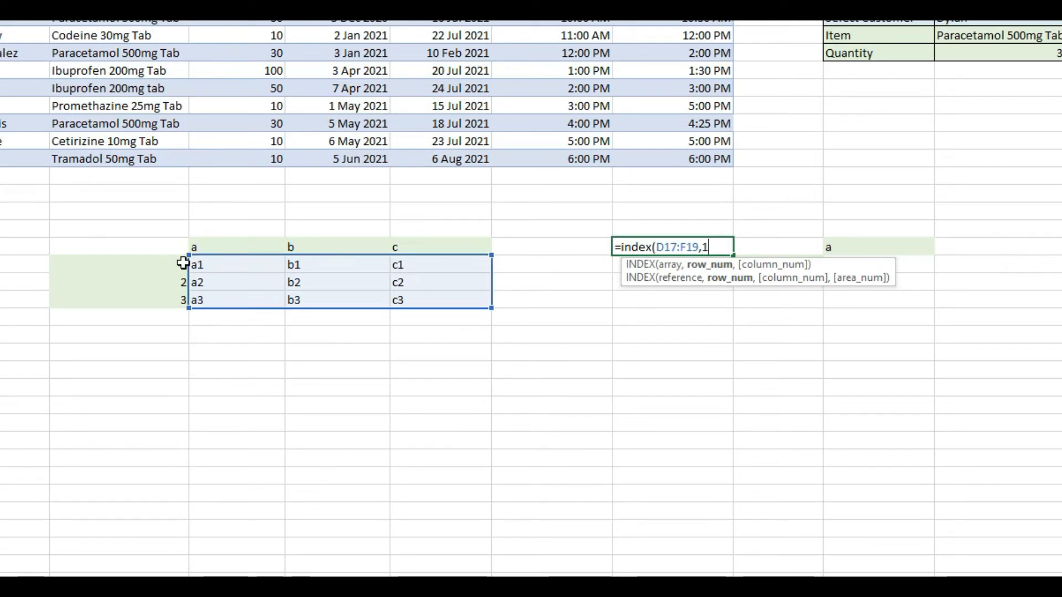
text(,)
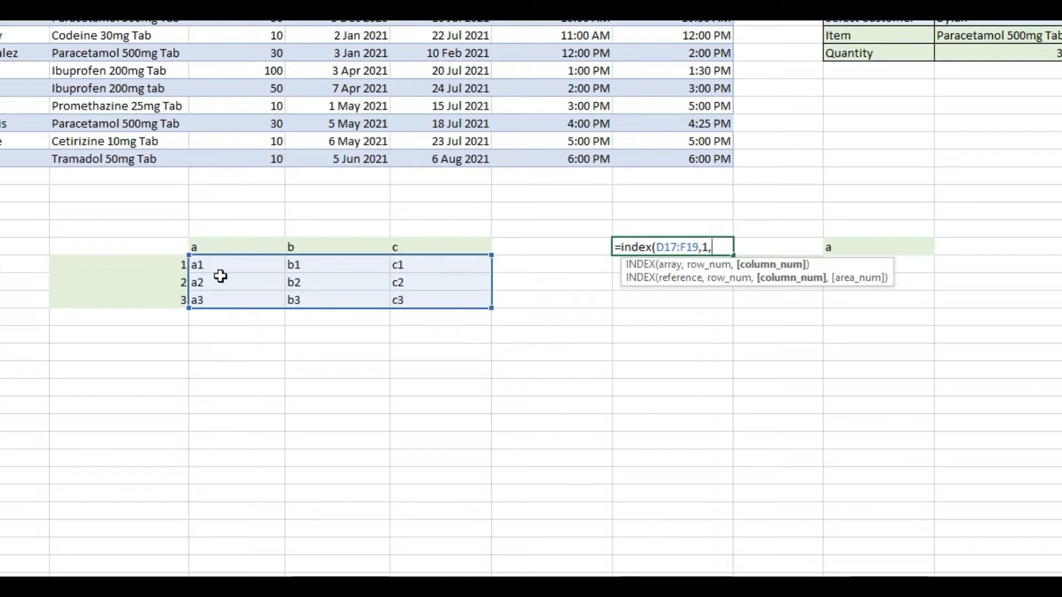
text(1)
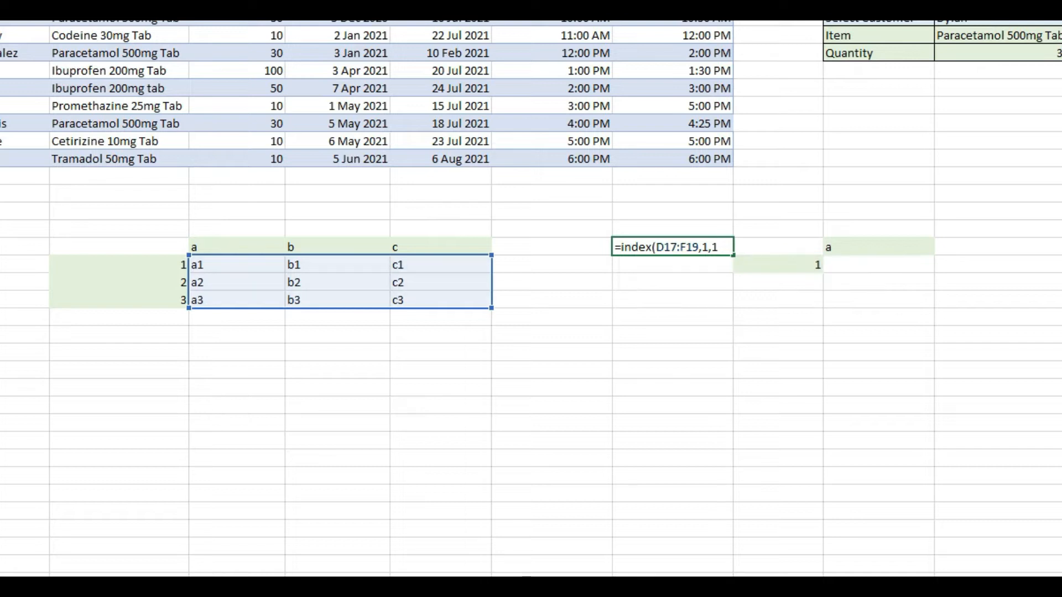
text())
key(Return)
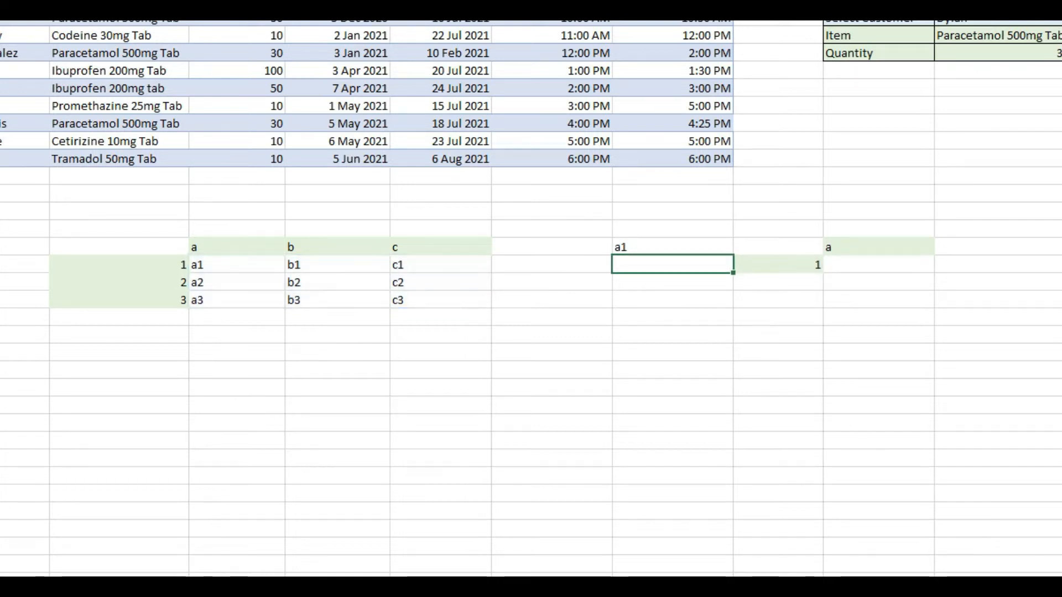
click(630, 246)
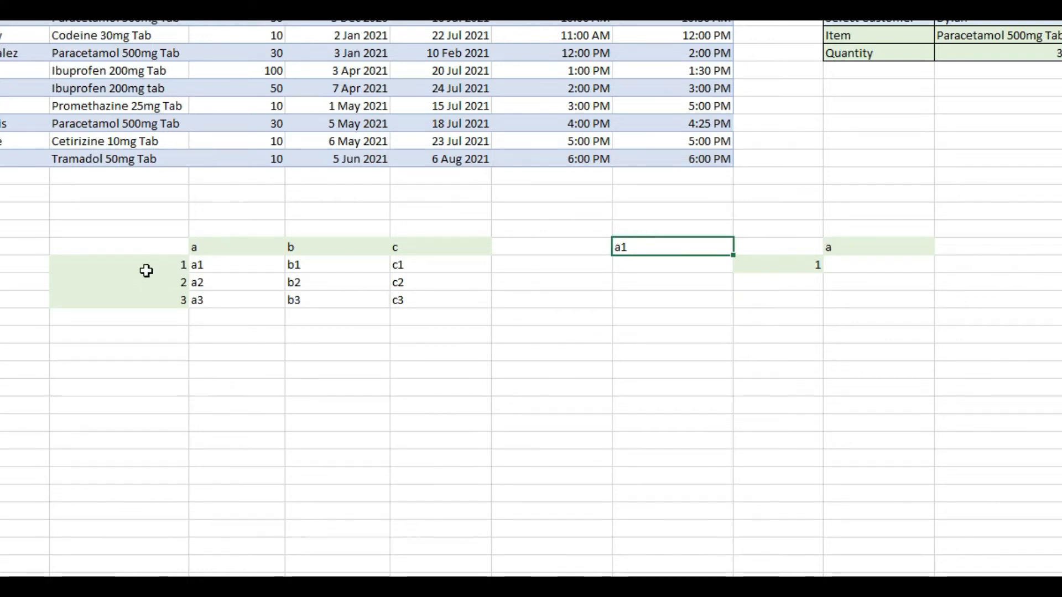
click(218, 261)
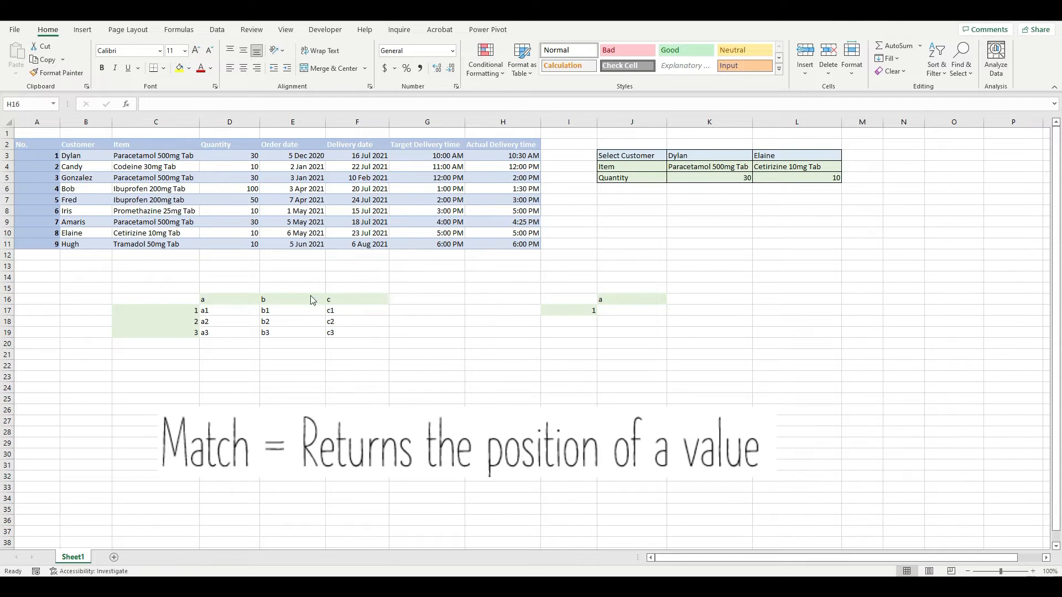
Enter =MATCH("a",D16:F16,0) in H16 to find the exact-match position of "a" among the grid's column headings.
click(235, 300)
drag(372, 299, 231, 295)
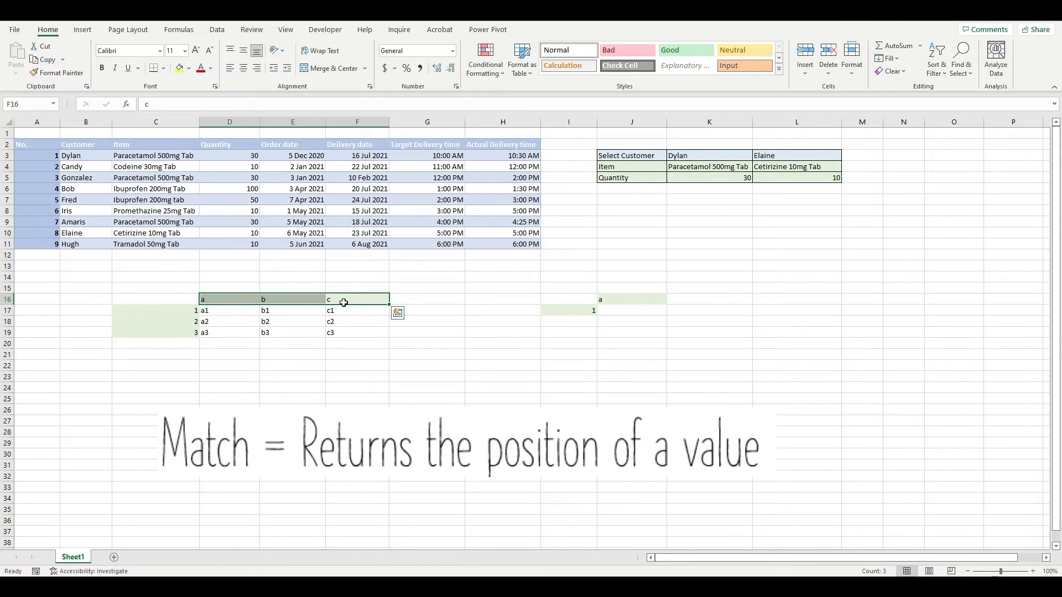
click(497, 297)
text(=match()
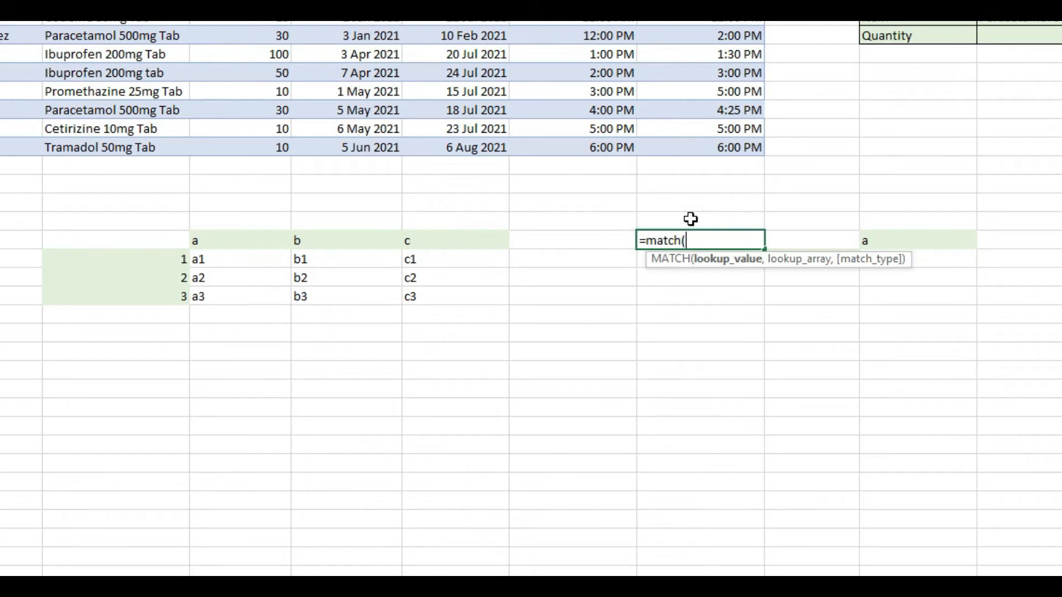
text("a",)
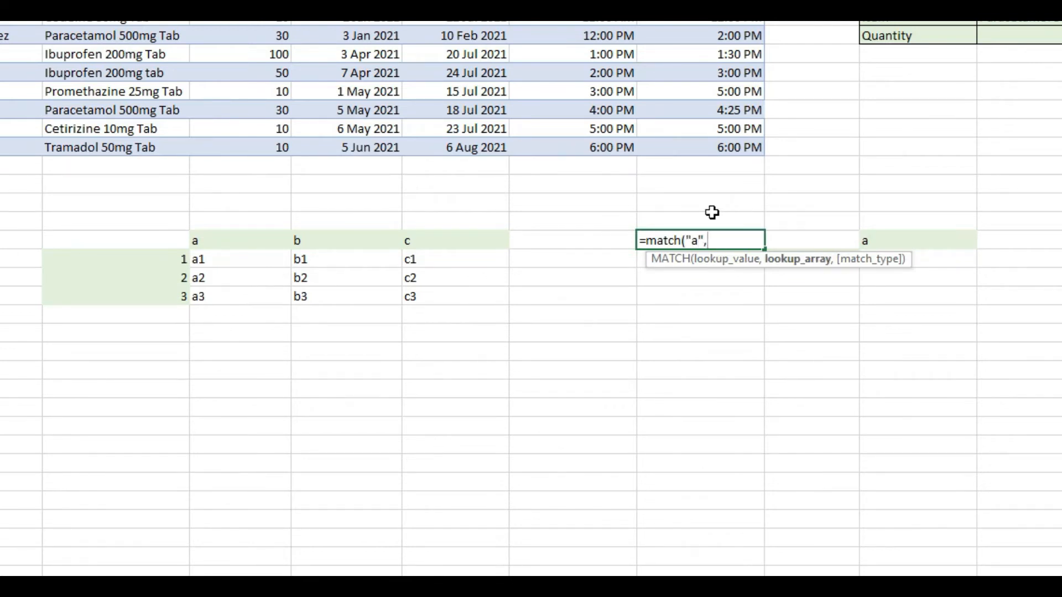
drag(273, 242, 447, 244)
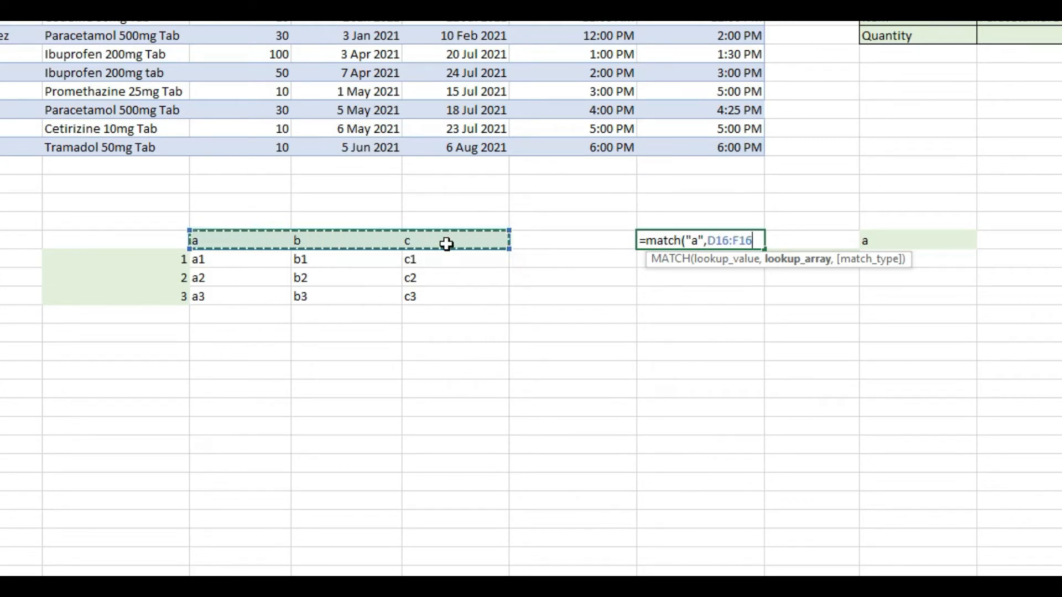
text(,)
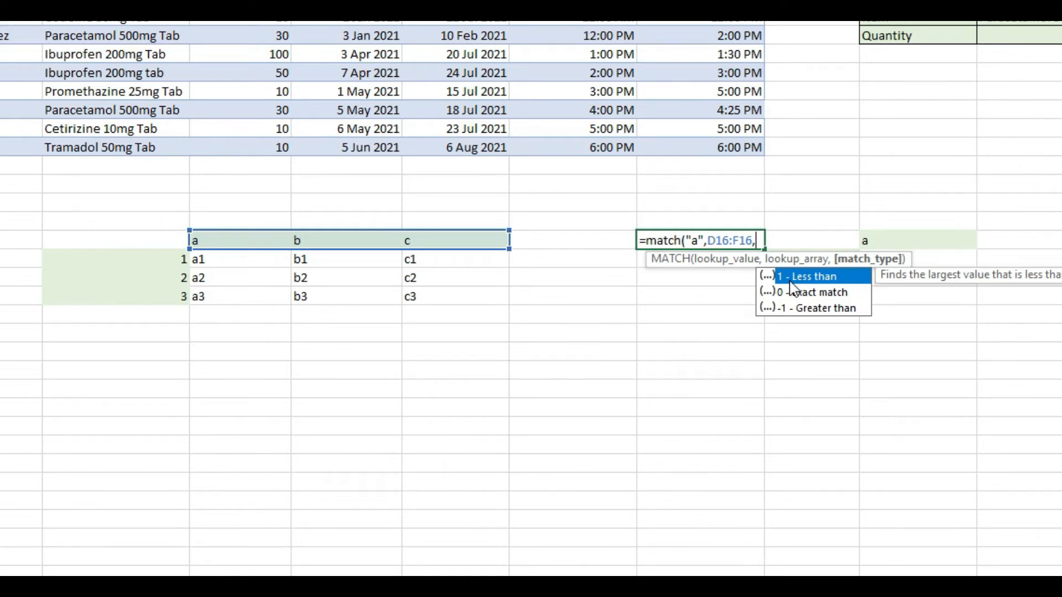
text(0))
key(Return)
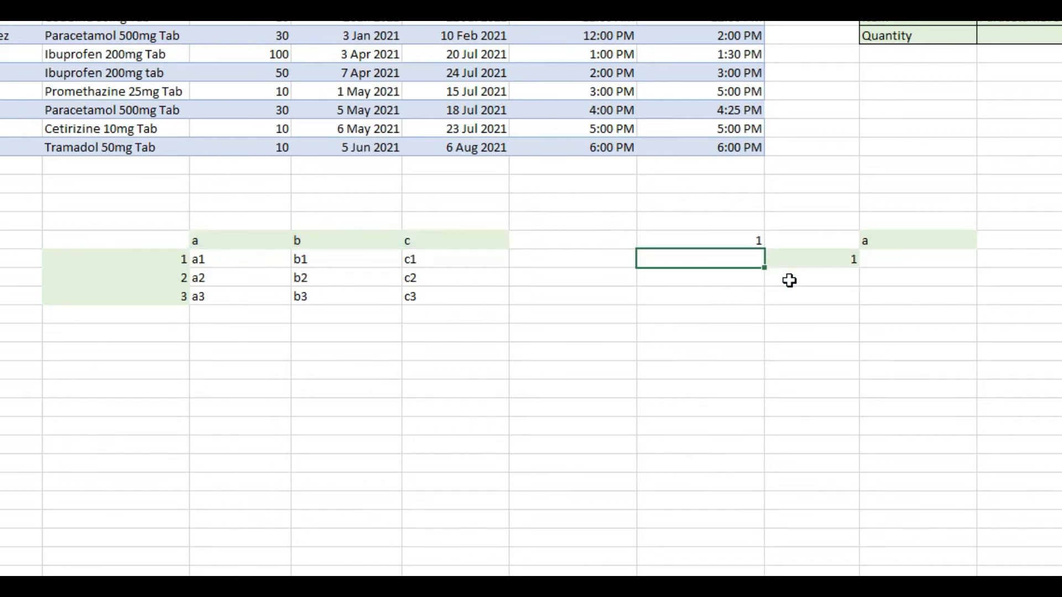
Change the lookup value of the MATCH formula in H16 to "b".
click(737, 237)
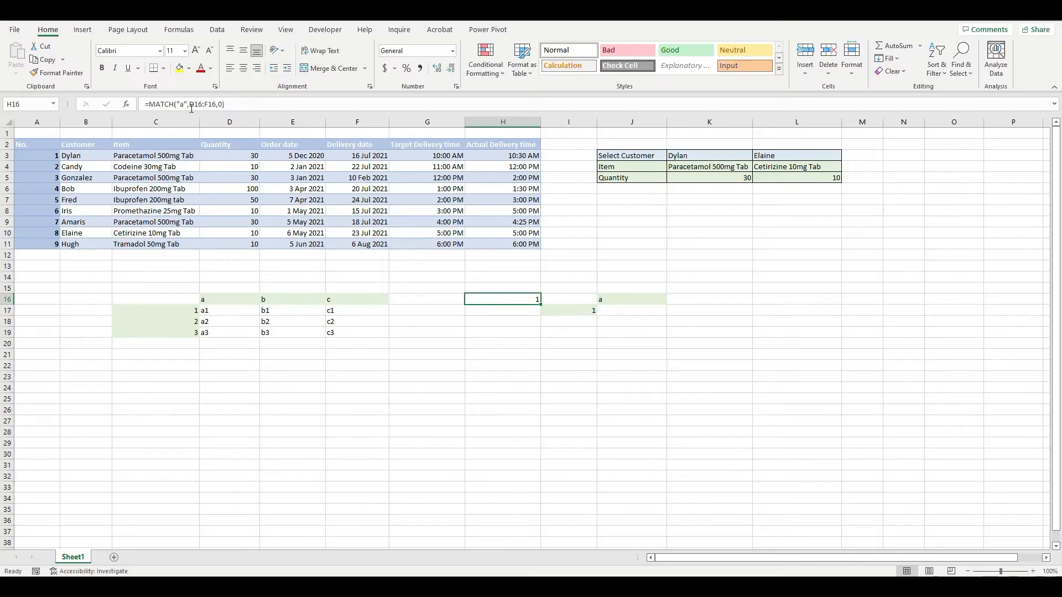
click(184, 104)
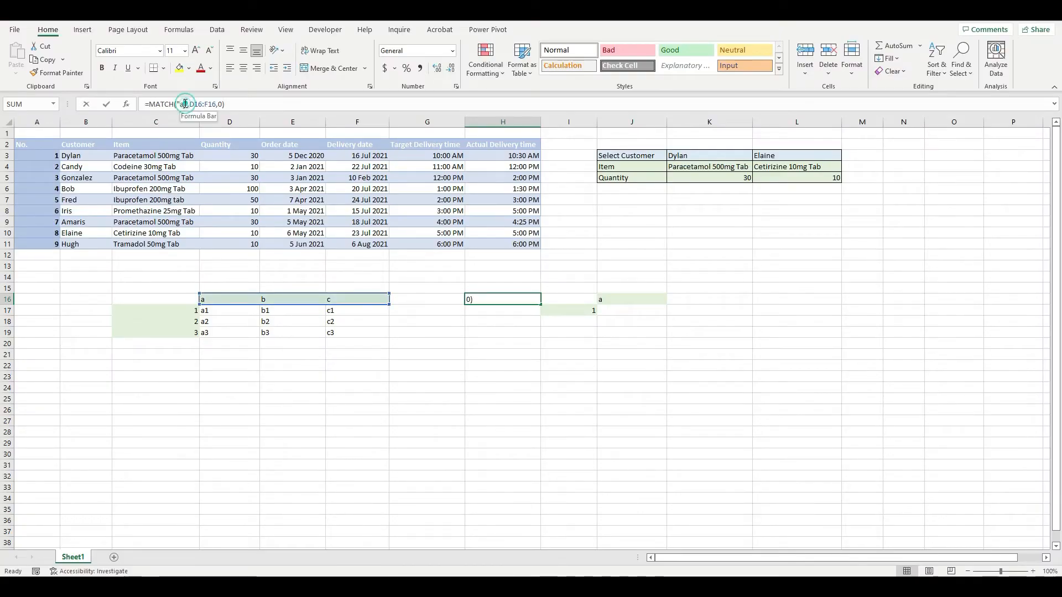
key(BackSpace)
text(b)
key(Return)
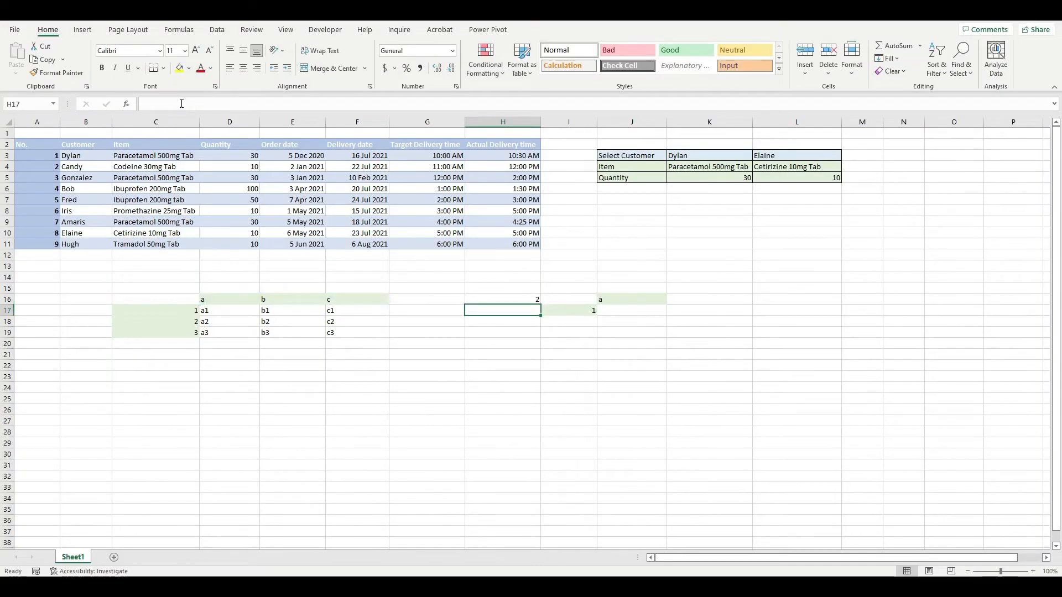
click(509, 301)
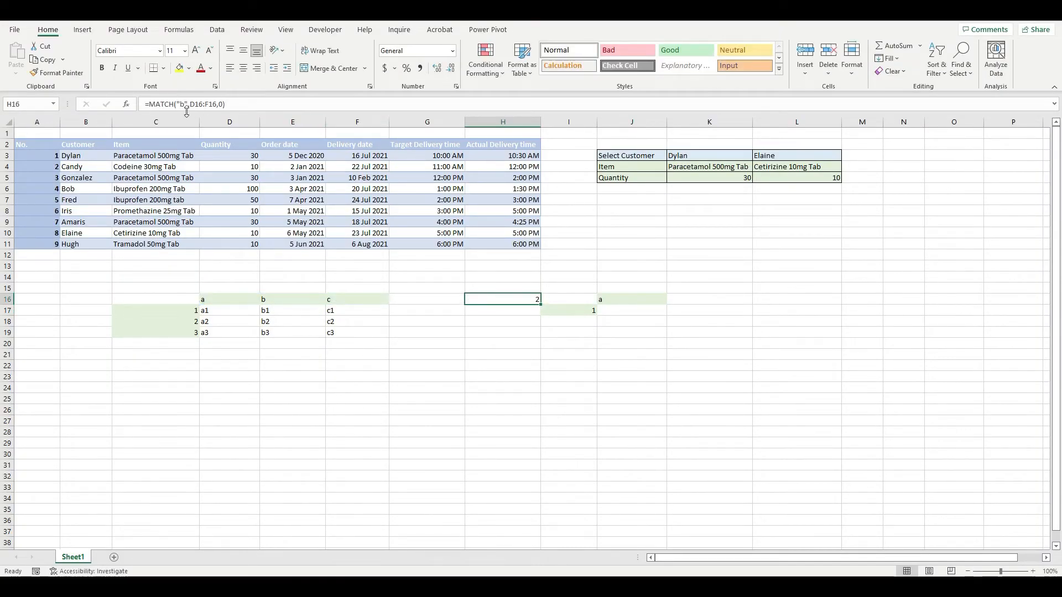
Enter =MATCH(1,C17:C19,0) in H17 to find the exact-match position of 1 among the grid's row labels.
click(522, 312)
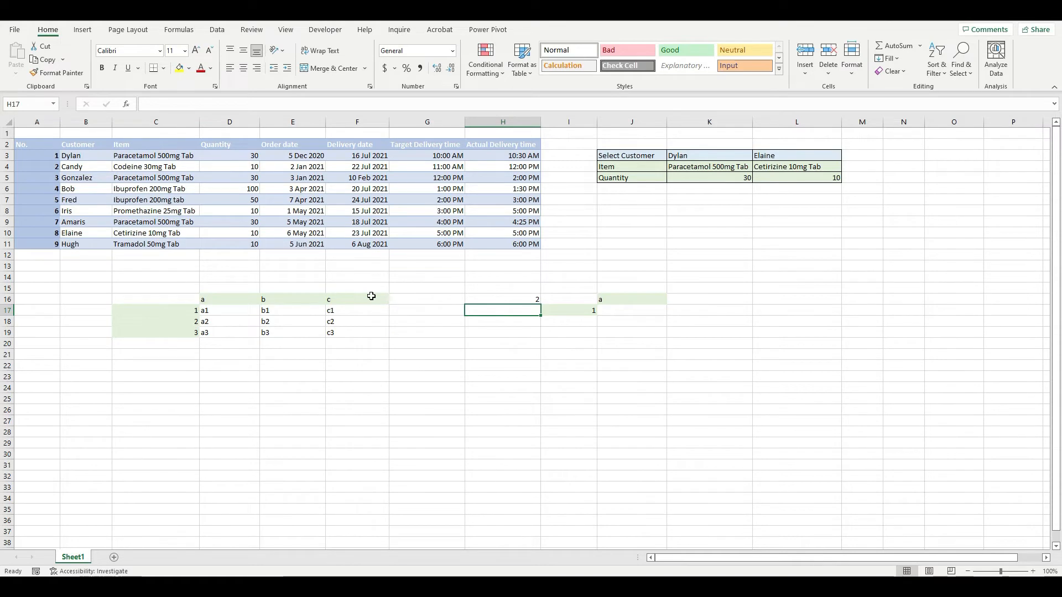
text(=match()
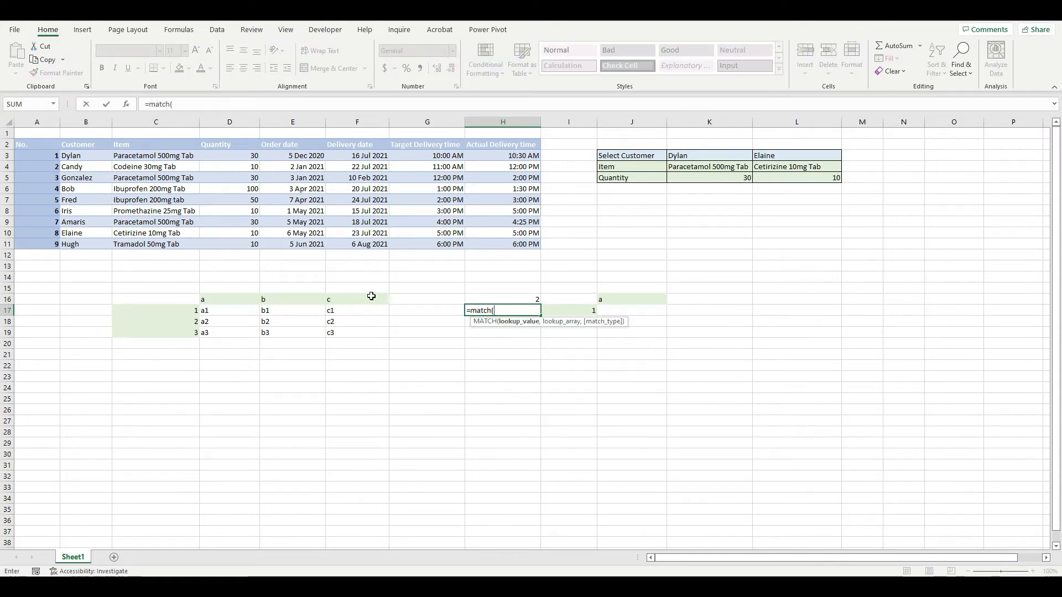
text(1,)
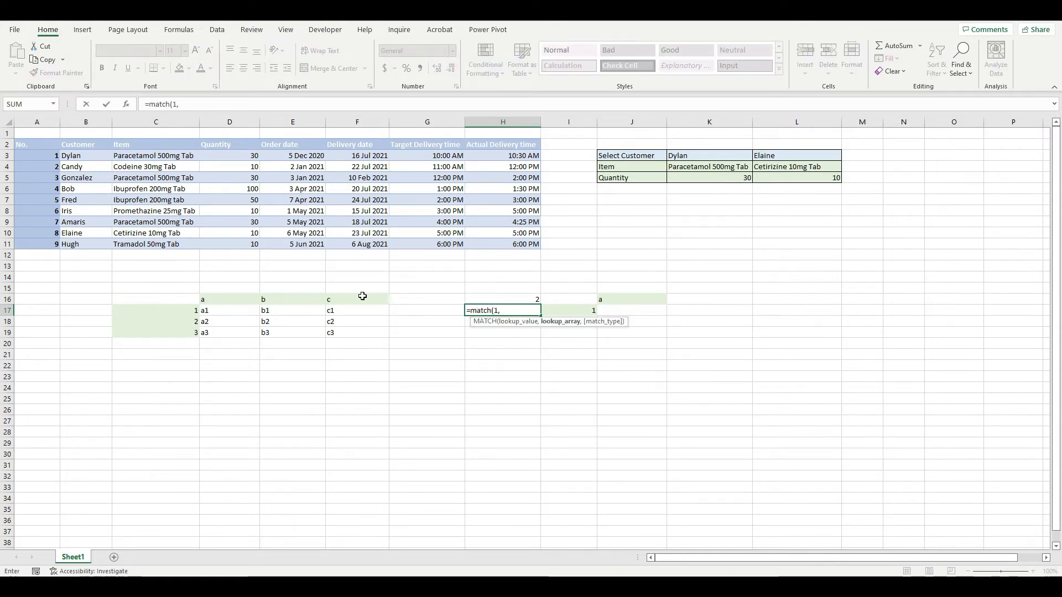
drag(197, 309, 192, 330)
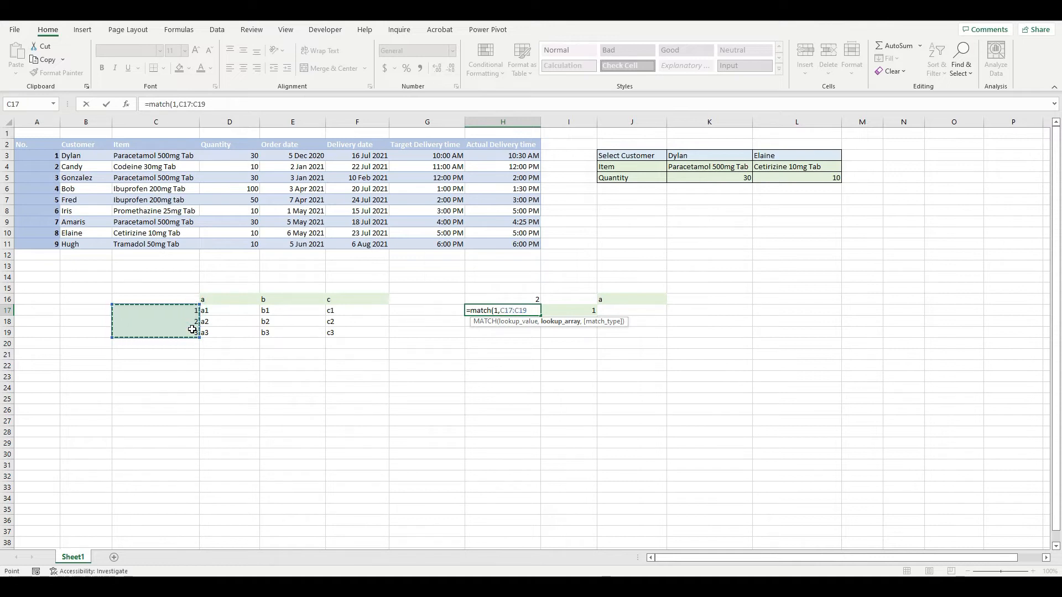
text(,0)
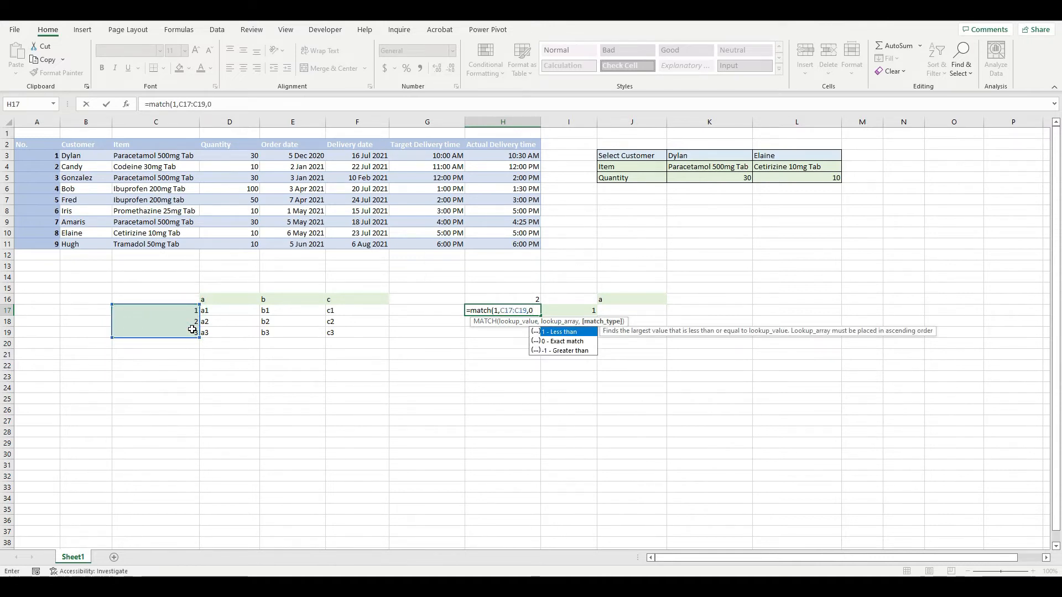
key(Return)
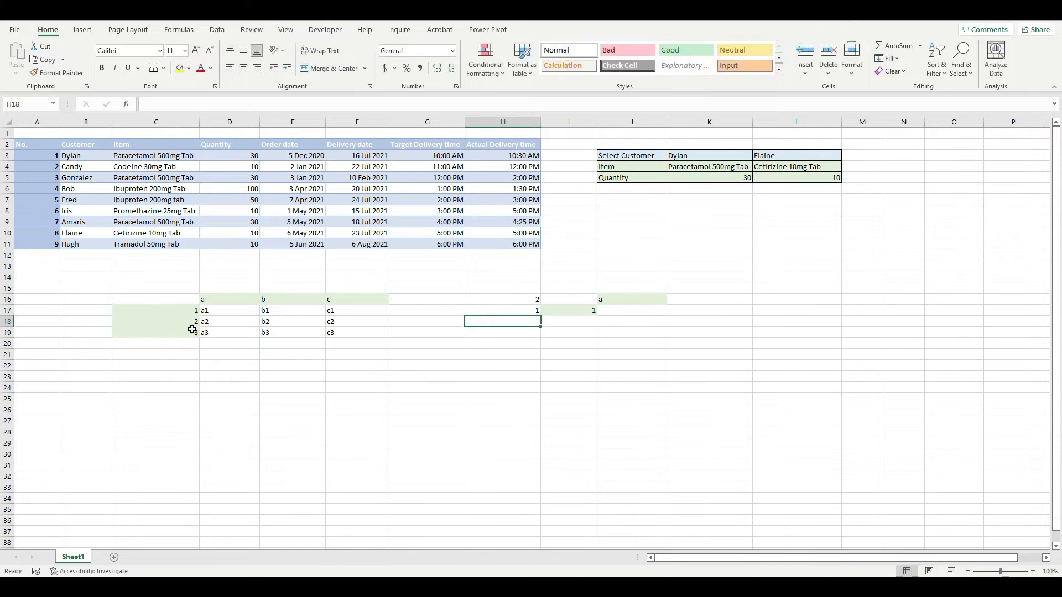
click(507, 311)
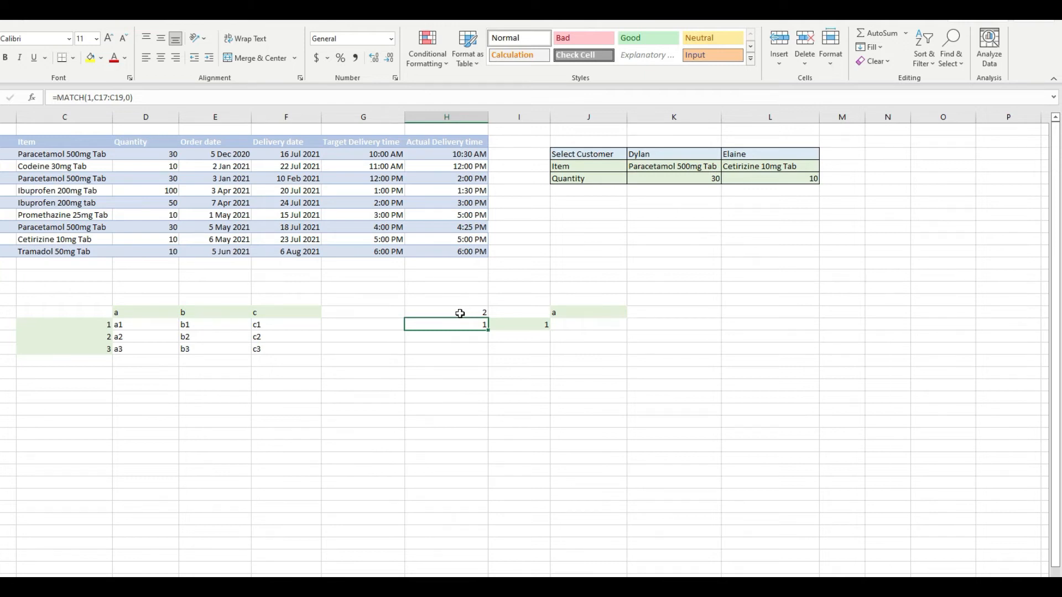
Enter =INDEX(D17:F19,1,1) in J17, using row 1 and column 1 of the small grid.
click(604, 322)
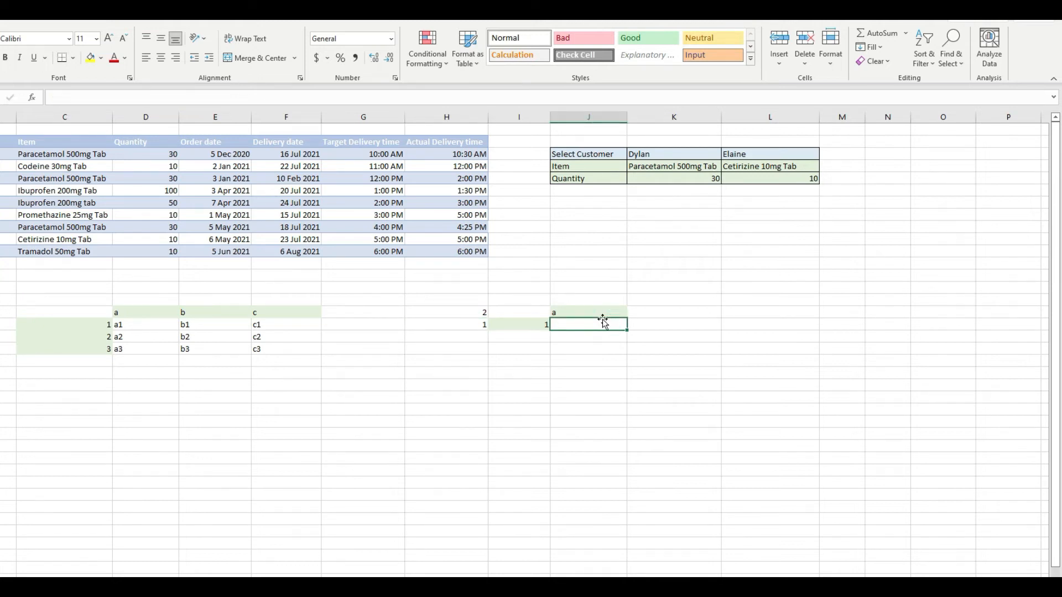
text(=index()
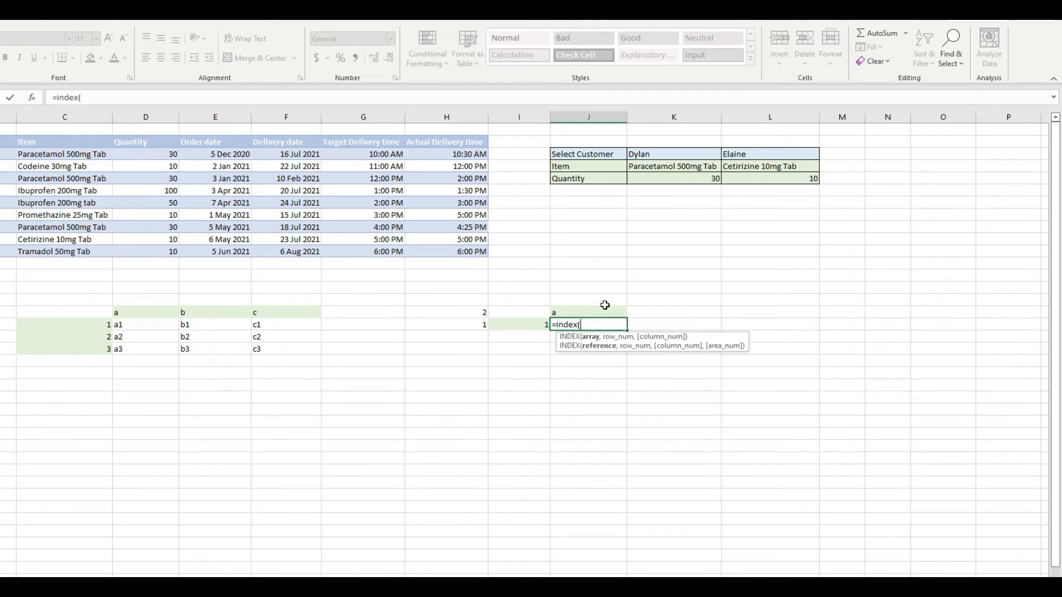
drag(147, 324, 291, 349)
text(,)
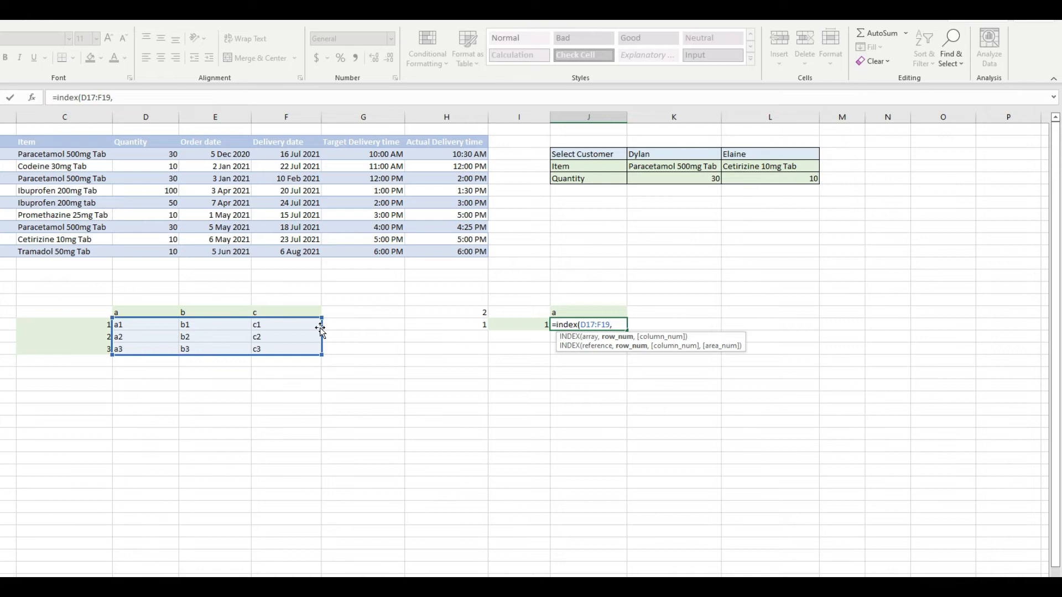
text(1,)
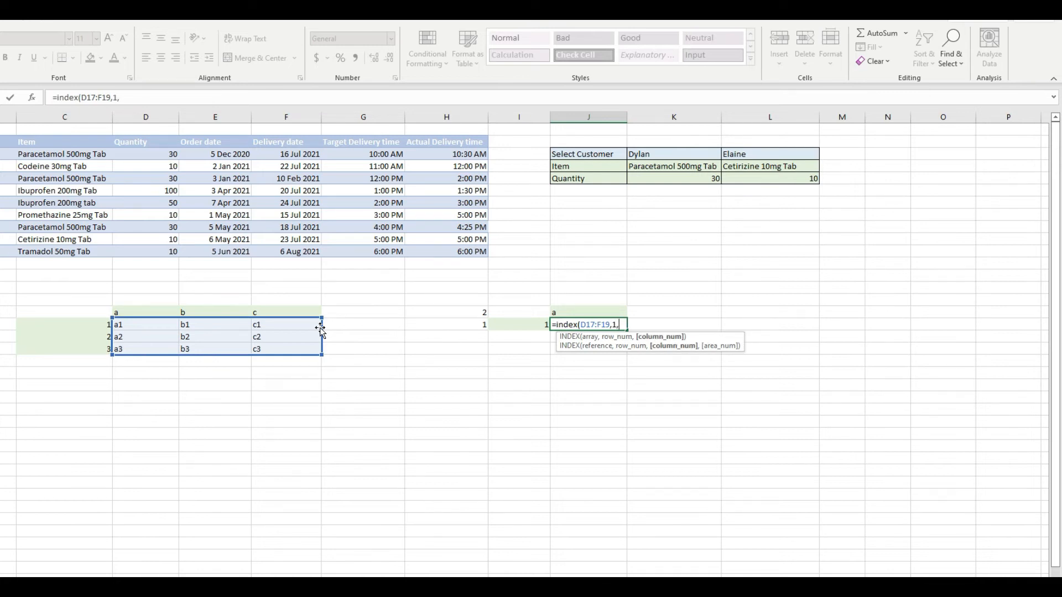
text(1))
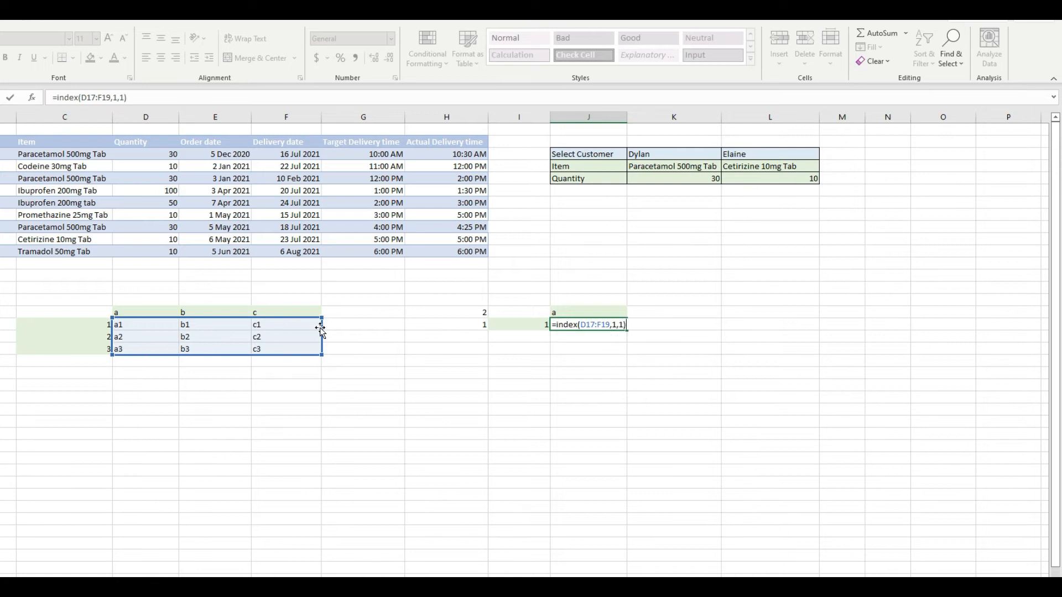
key(Return)
key(Up)
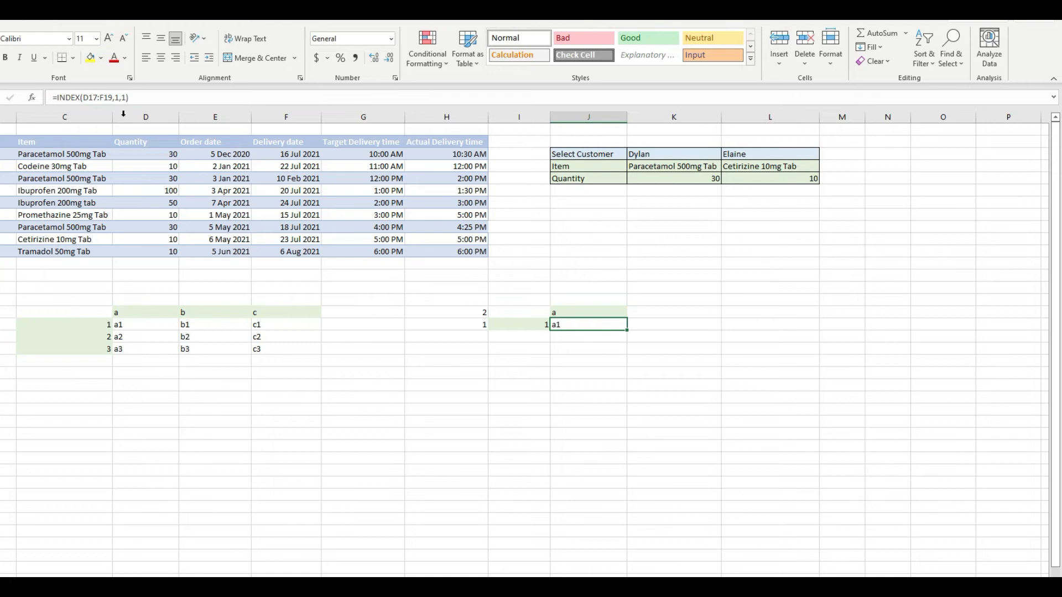
Replace the row number in J17's INDEX formula with MATCH(I17,C17:C19,0) to find the row label by exact match.
click(121, 97)
key(BackSpace)
text(match)
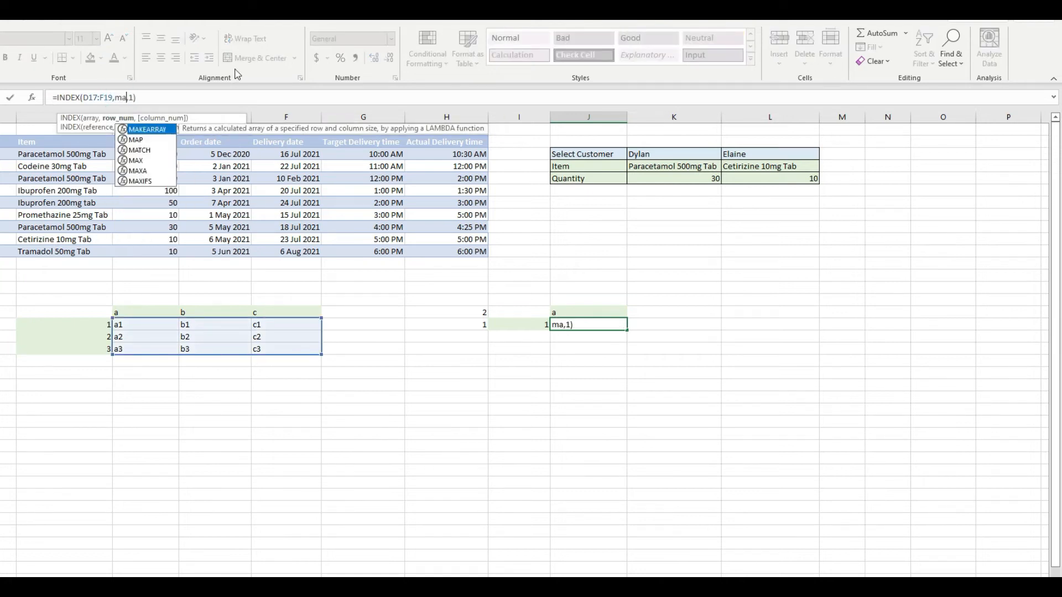
text(()
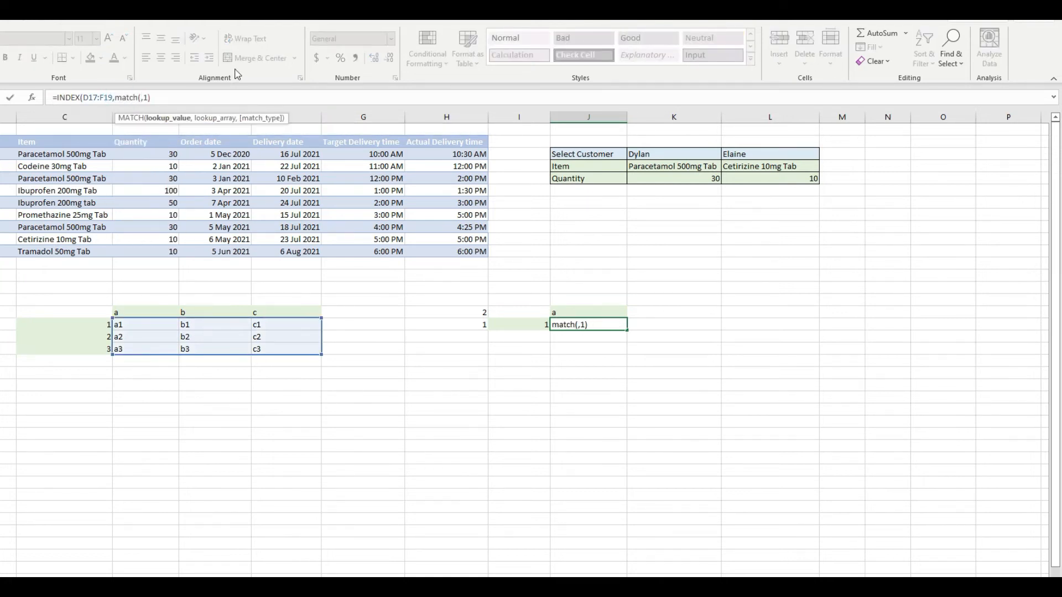
click(112, 98)
click(115, 98)
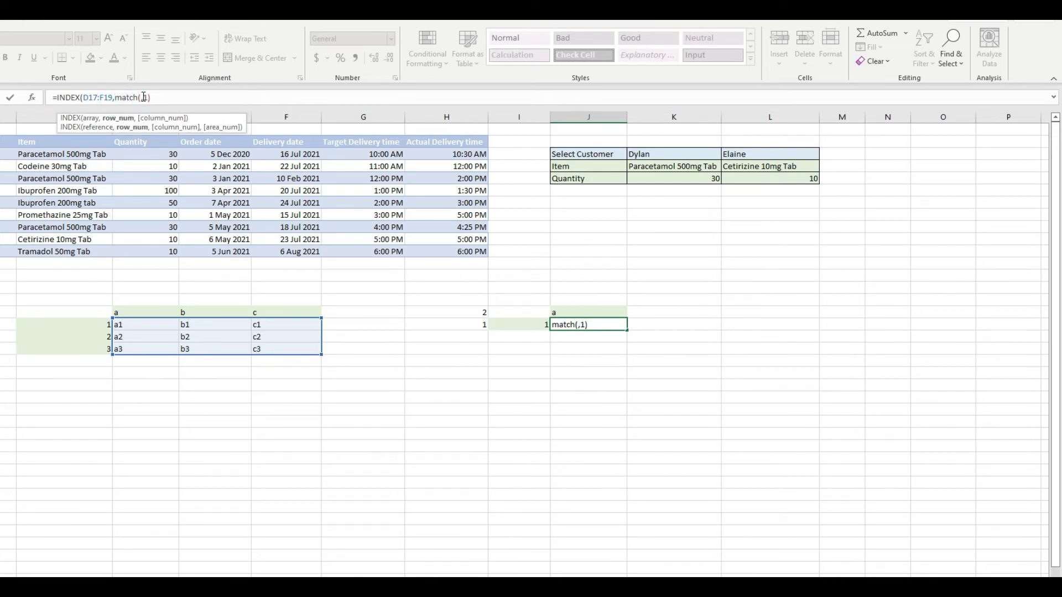
click(143, 98)
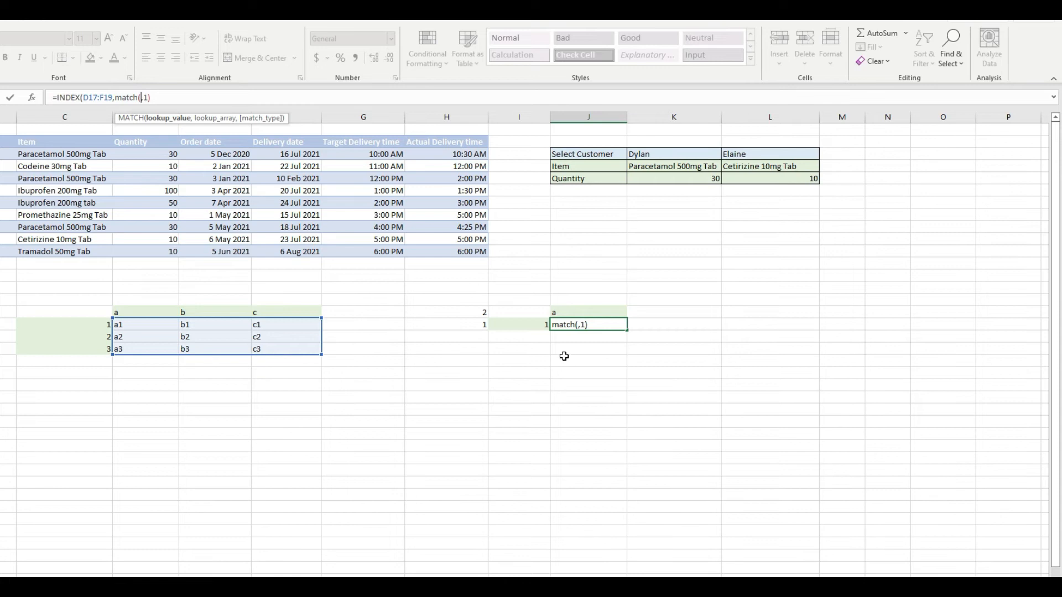
click(540, 326)
text(,)
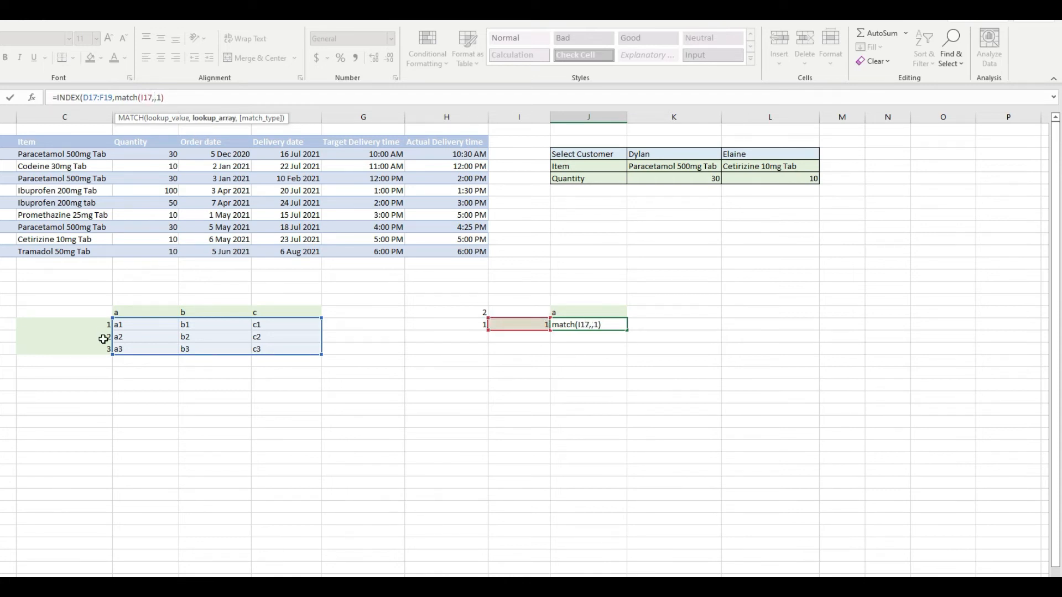
drag(102, 325, 99, 347)
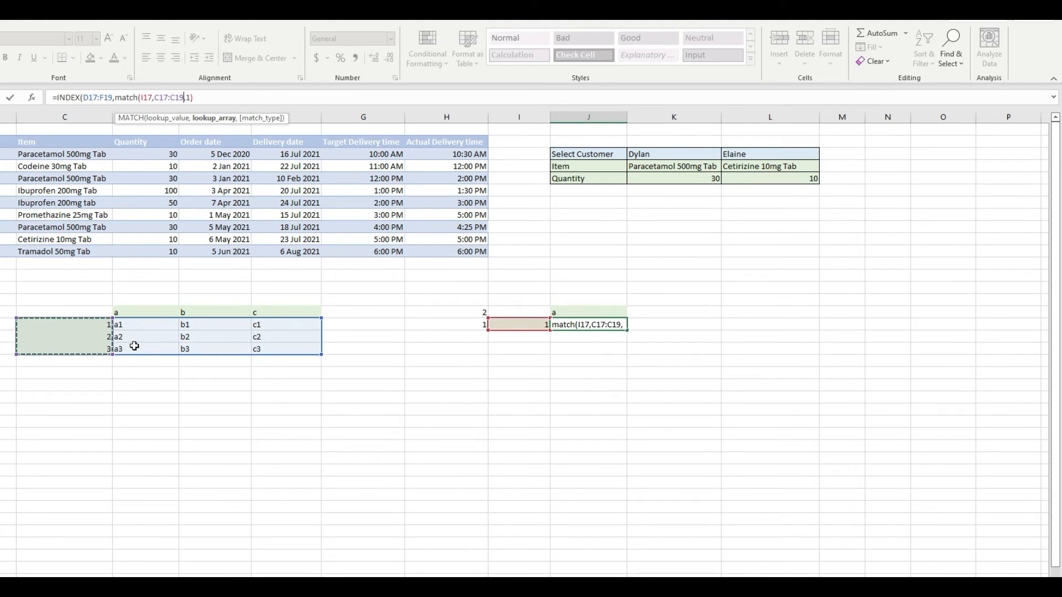
text(,0)
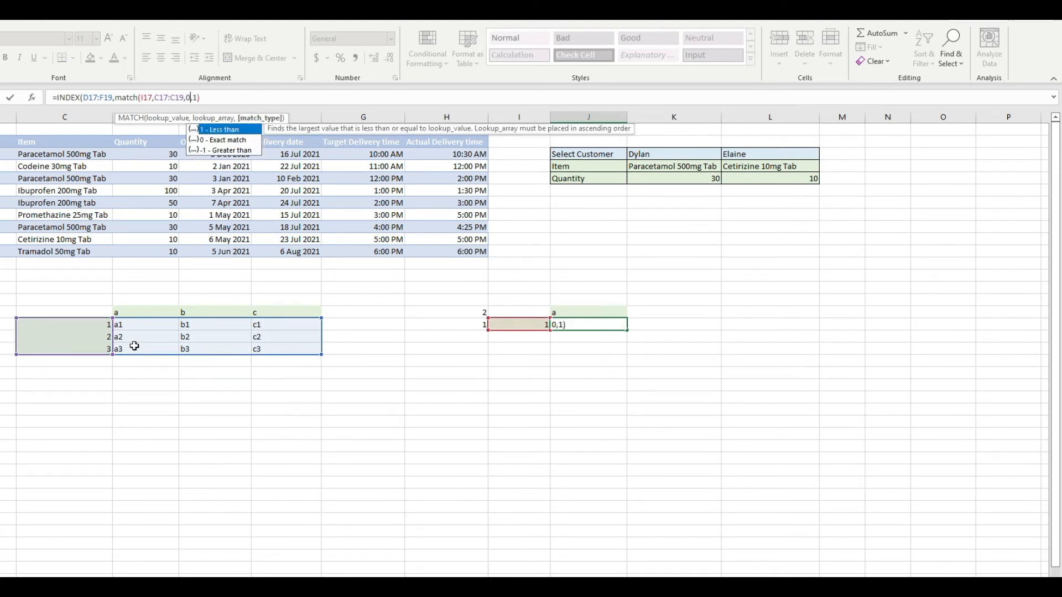
text())
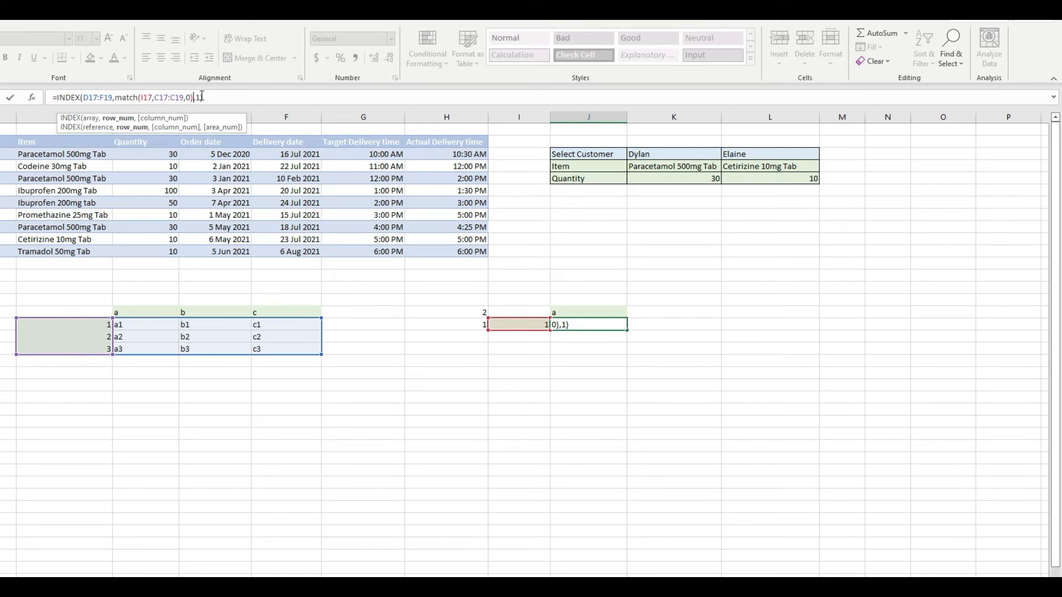
Replace the column number in J17's INDEX formula with MATCH(J16,D16:F16,0) and commit the formula.
click(199, 98)
key(BackSpace)
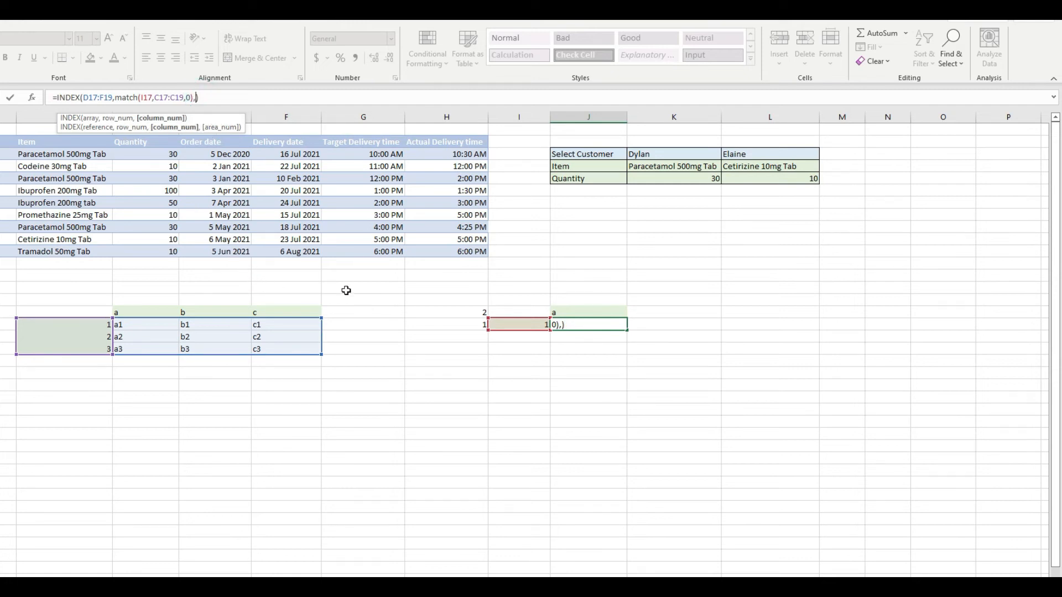
text(match()
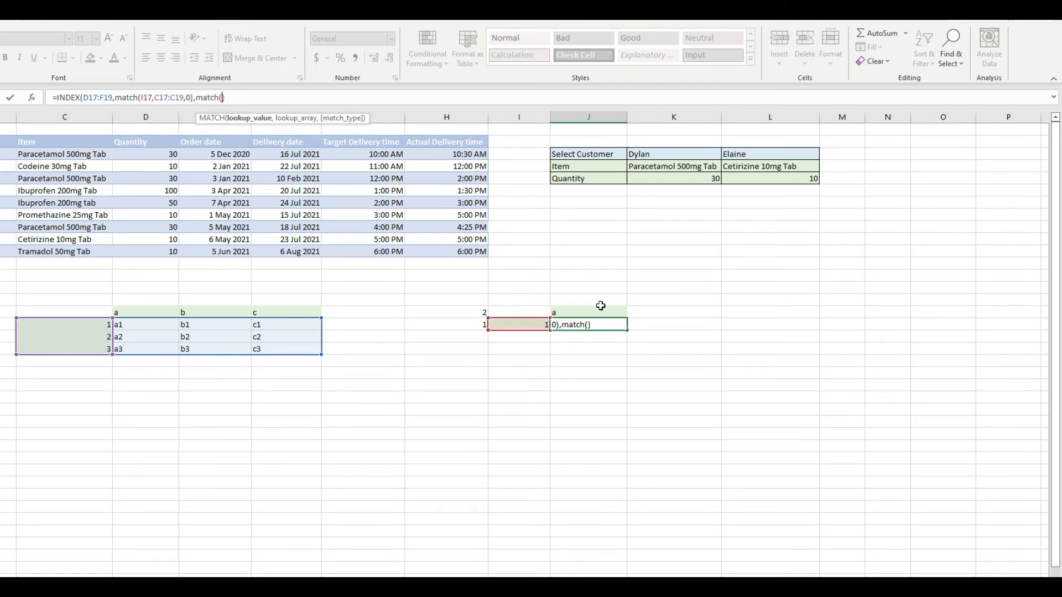
click(602, 309)
text(,)
drag(153, 311, 273, 304)
text(,0)))
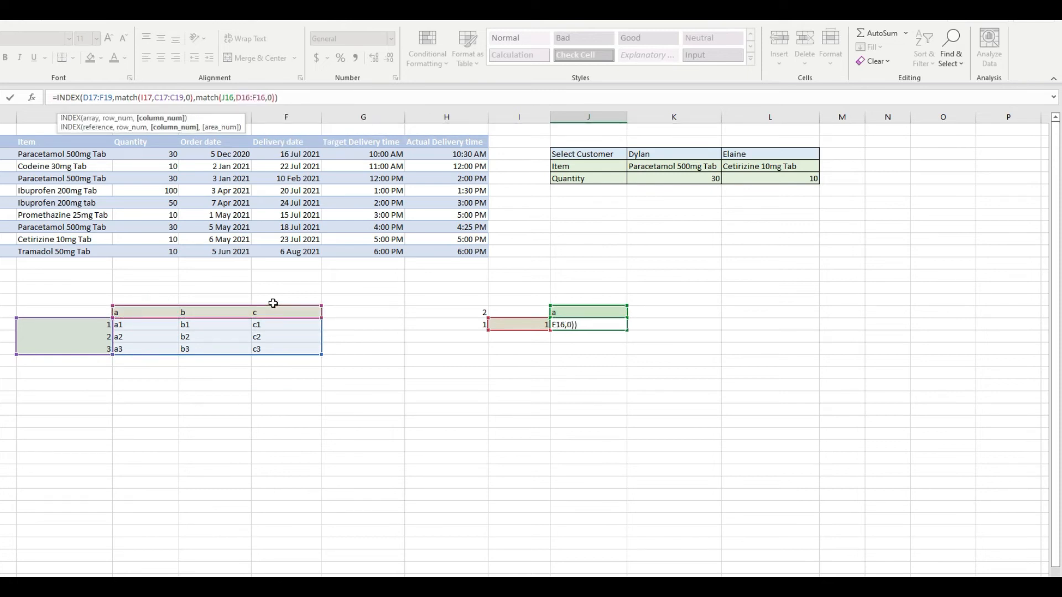
key(Return)
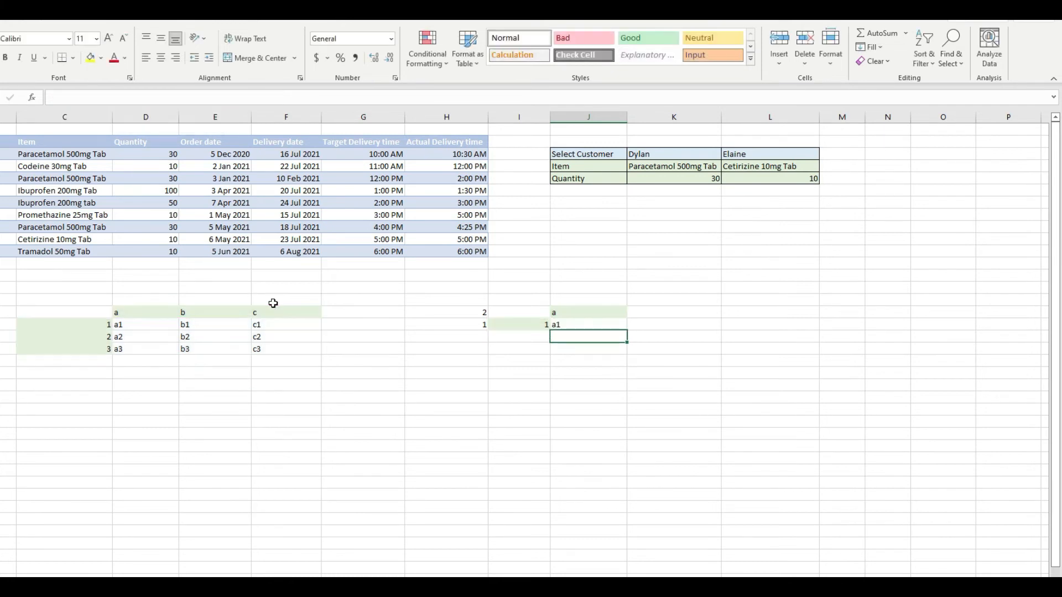
Evaluate J17's combined INDEX and MATCH formula step by step to its final result, and close the evaluation.
click(560, 324)
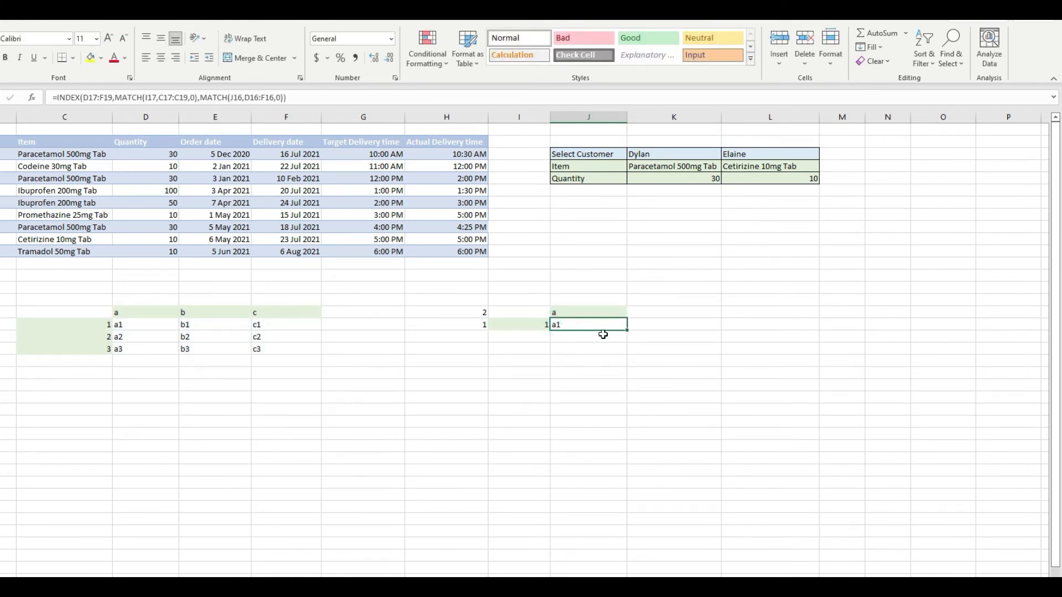
click(91, 22)
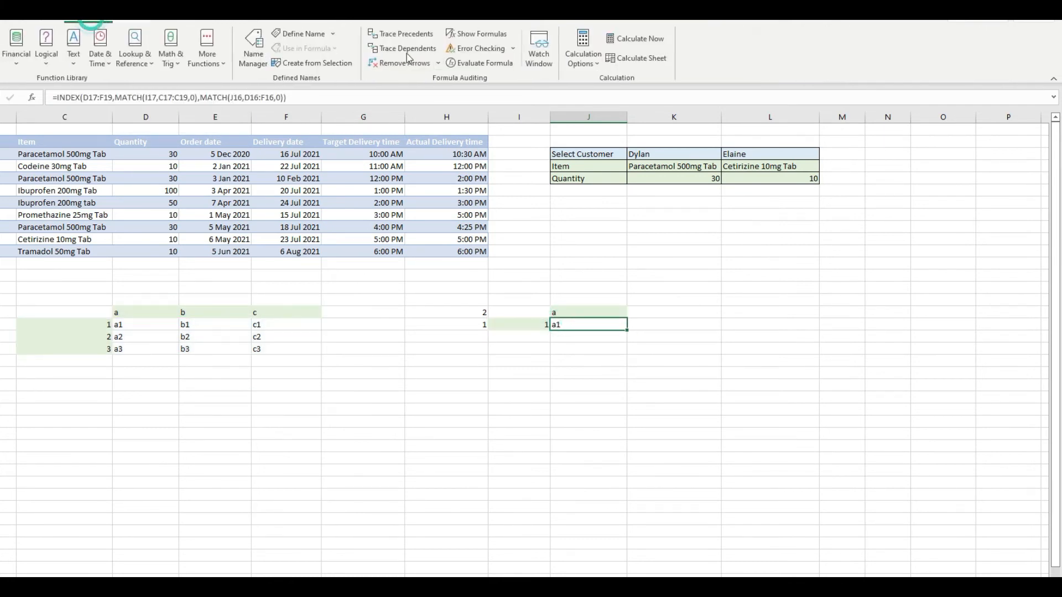
click(470, 63)
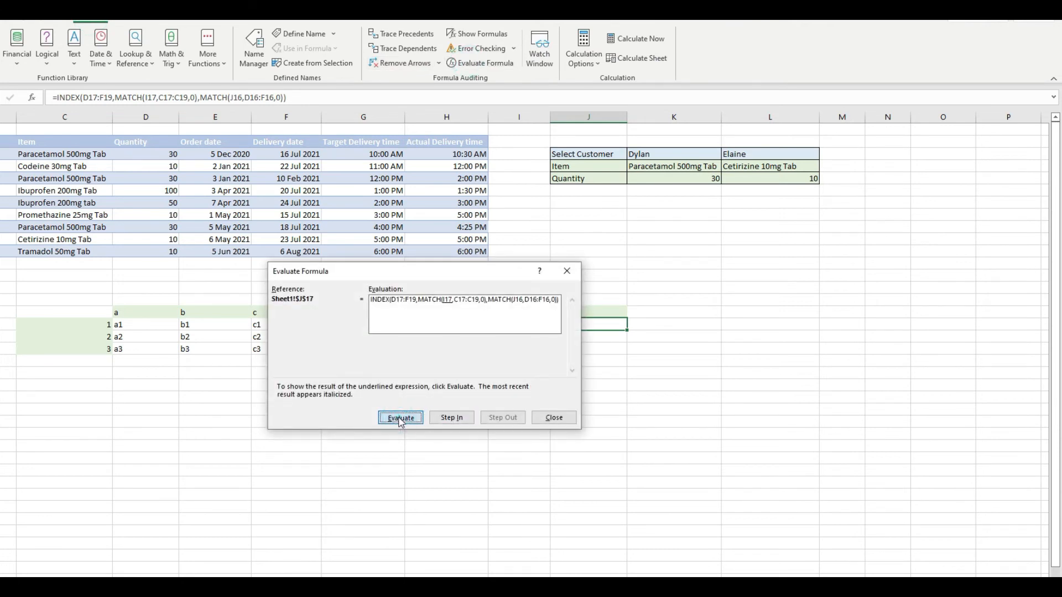
drag(453, 275, 469, 382)
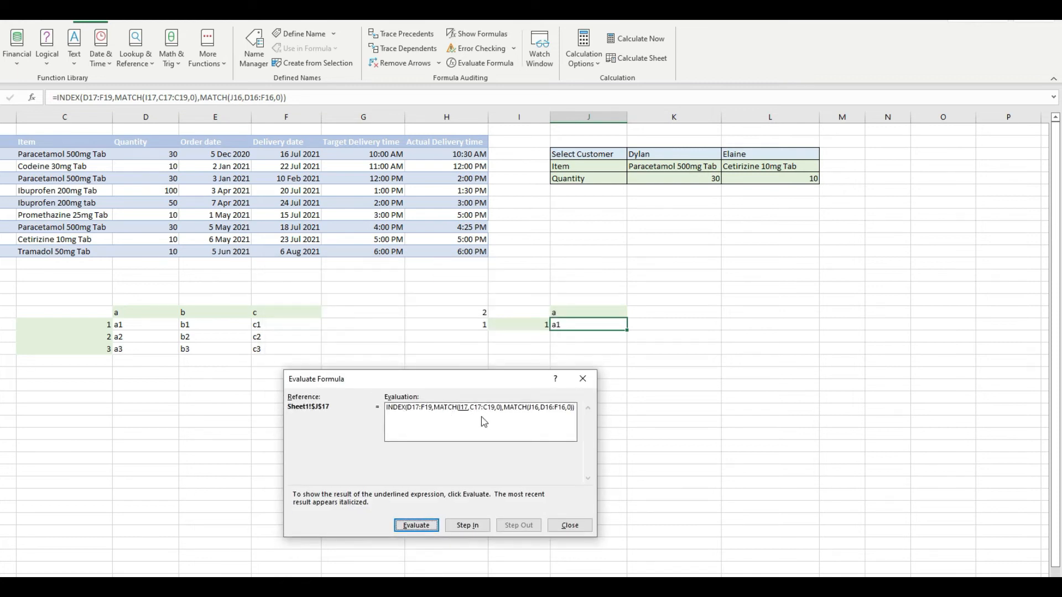
click(413, 528)
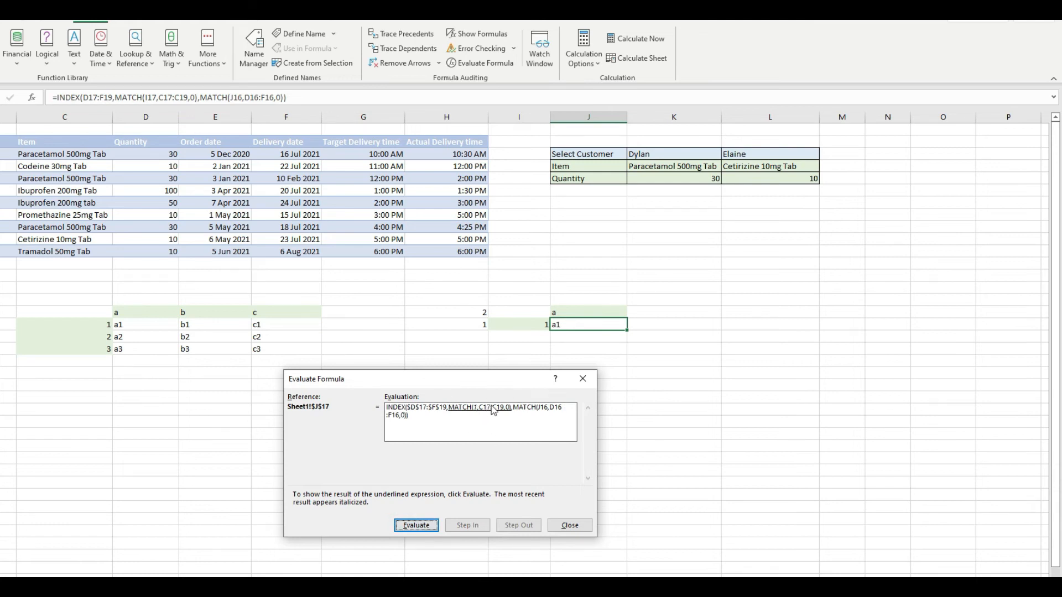
click(416, 526)
click(423, 527)
click(423, 530)
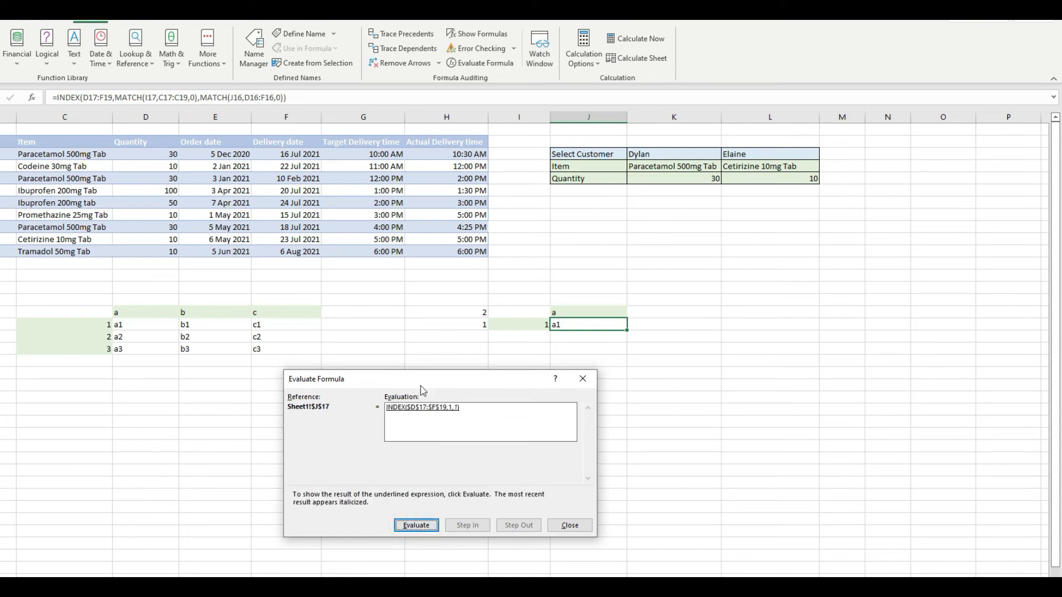
click(423, 530)
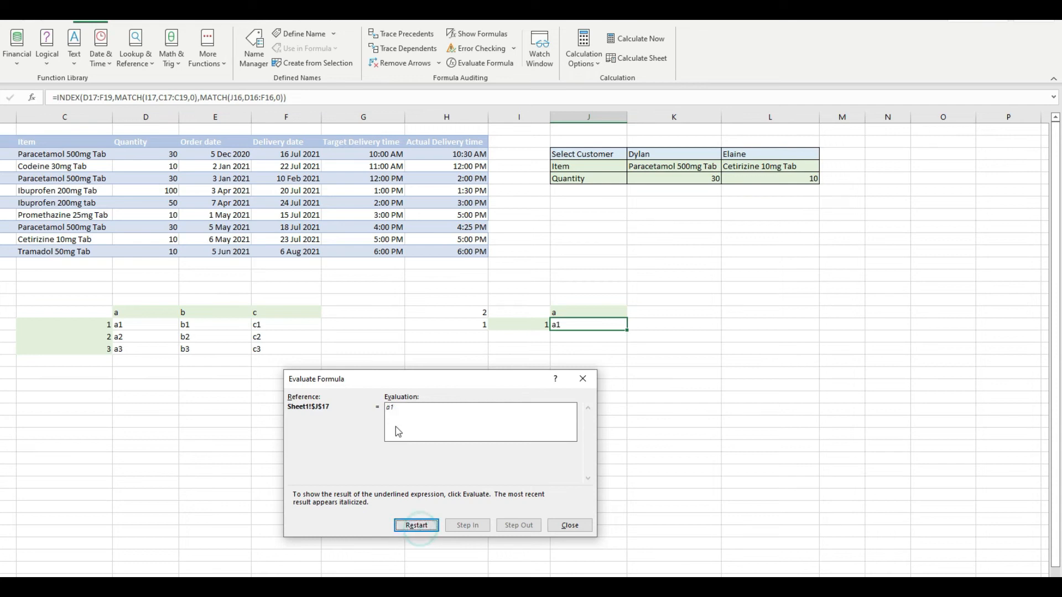
click(570, 528)
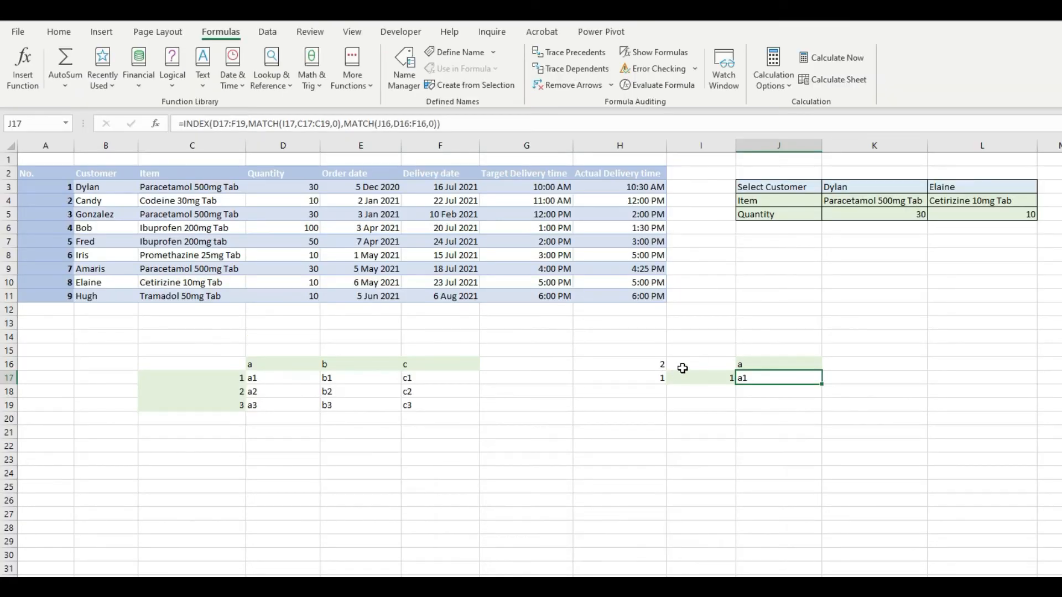
Examine the lookup formula in K4, the customer selection in K3 it depends on, and the formula's INDEX array range $C$3:$H$11.
click(845, 199)
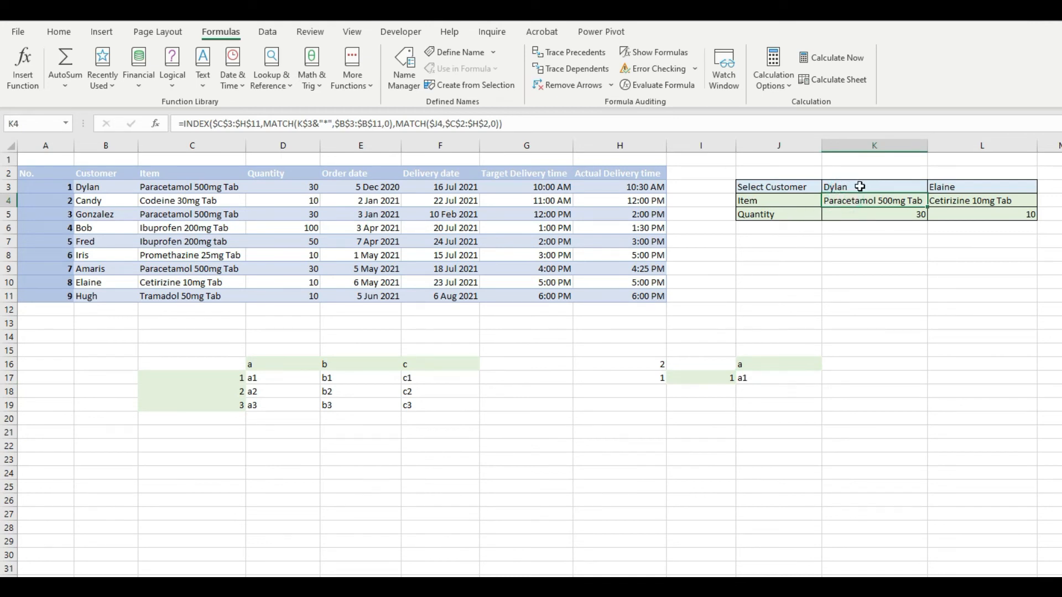
click(860, 186)
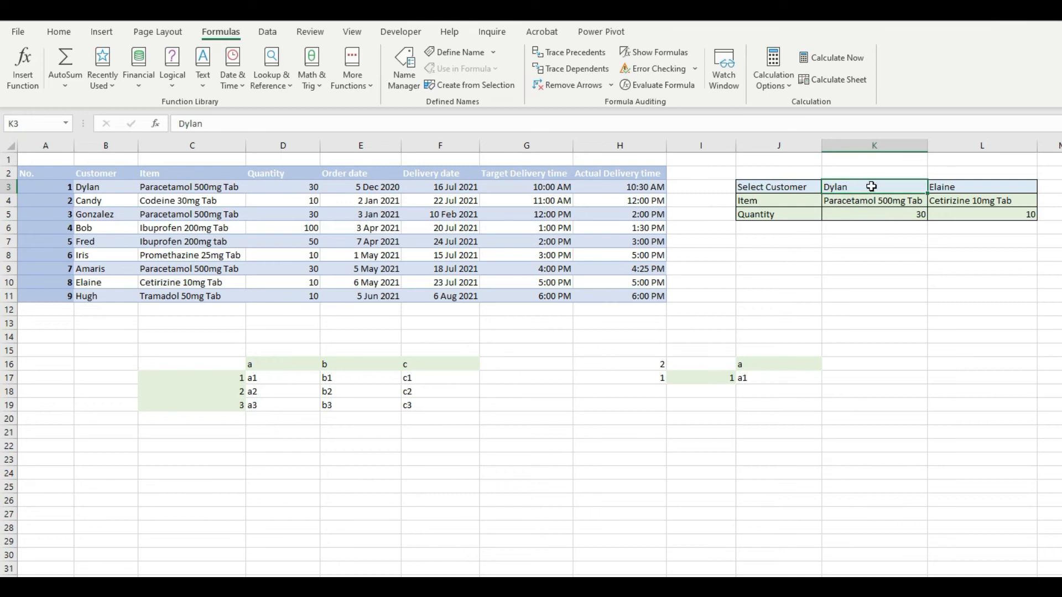
click(873, 198)
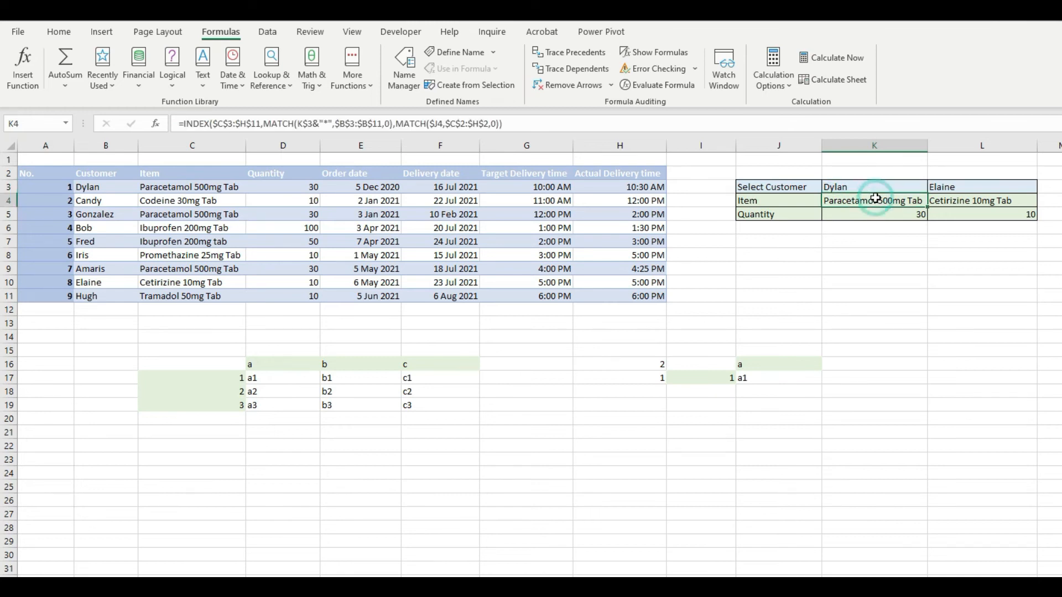
click(296, 124)
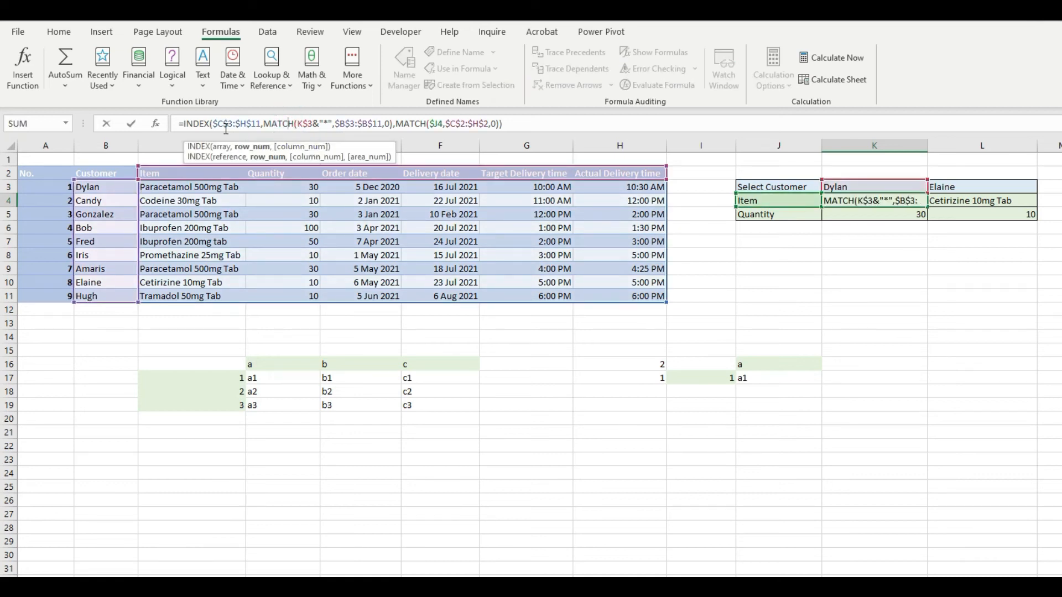
drag(204, 124, 265, 124)
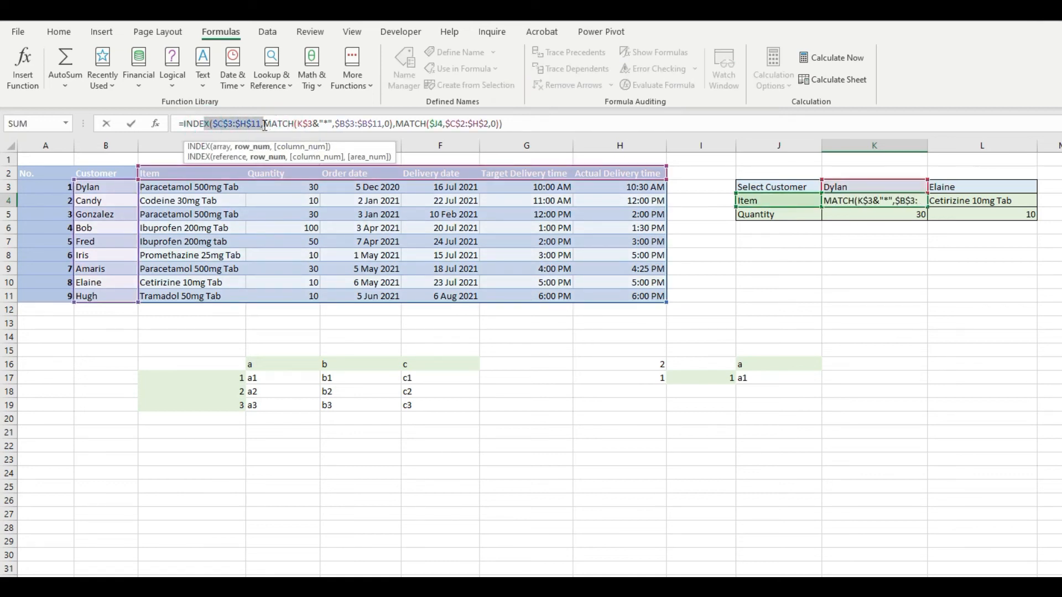
Examine the row MATCH in K4's formula: lookup value K$3 with the "*" wildcard, customer range $B$3:$B$11 and match type 0.
click(297, 122)
drag(298, 123, 313, 124)
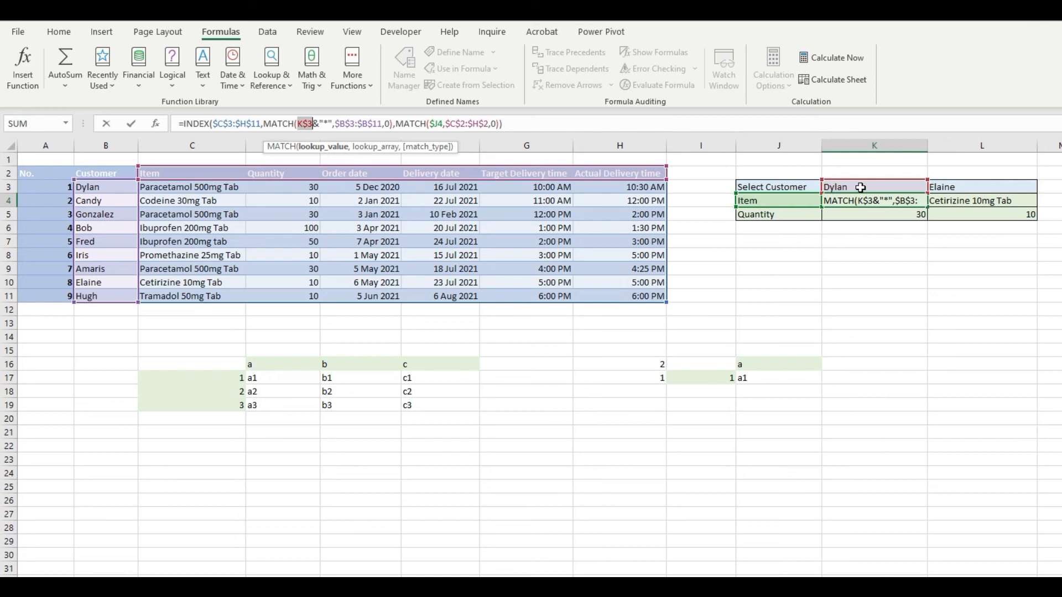
click(324, 124)
click(328, 123)
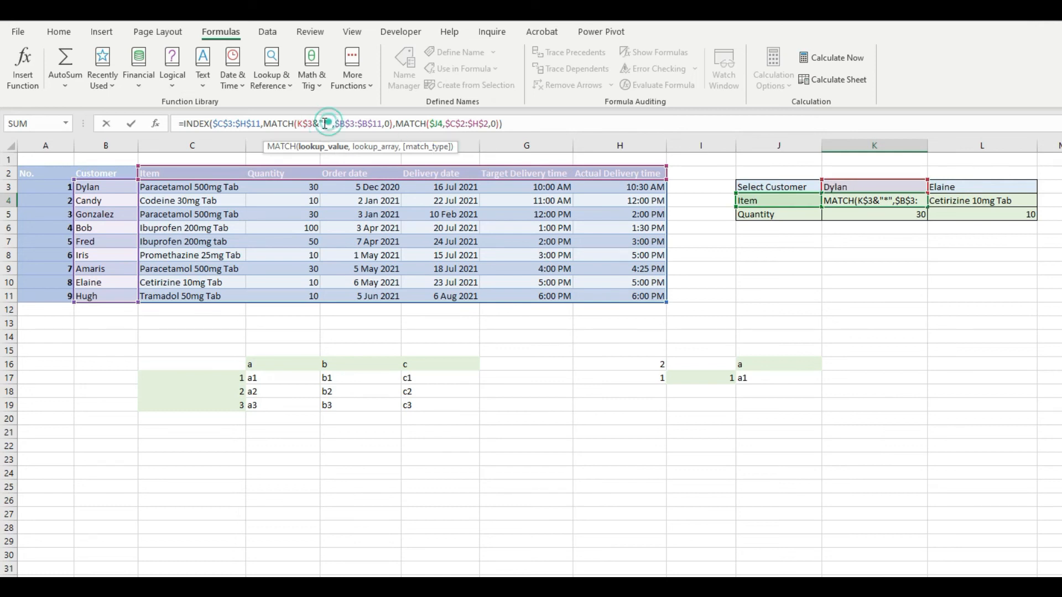
drag(313, 125, 330, 125)
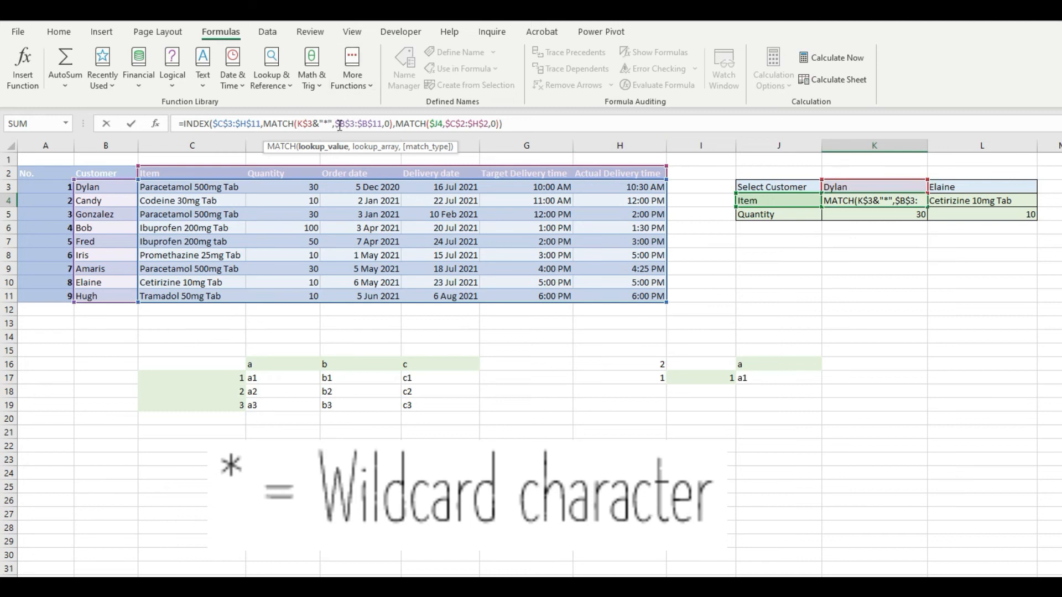
drag(335, 124, 380, 124)
click(373, 124)
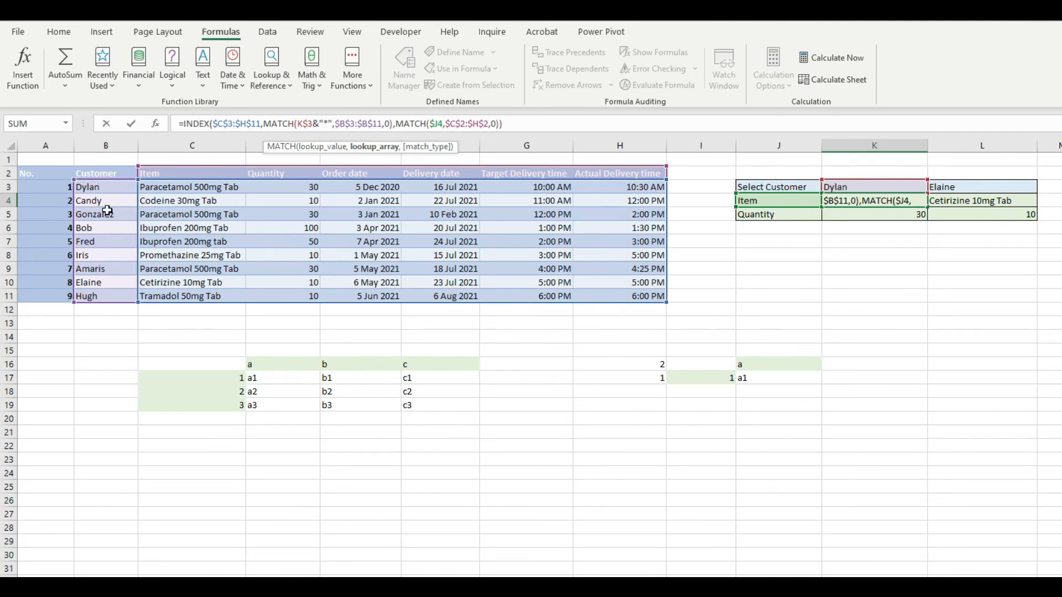
click(388, 123)
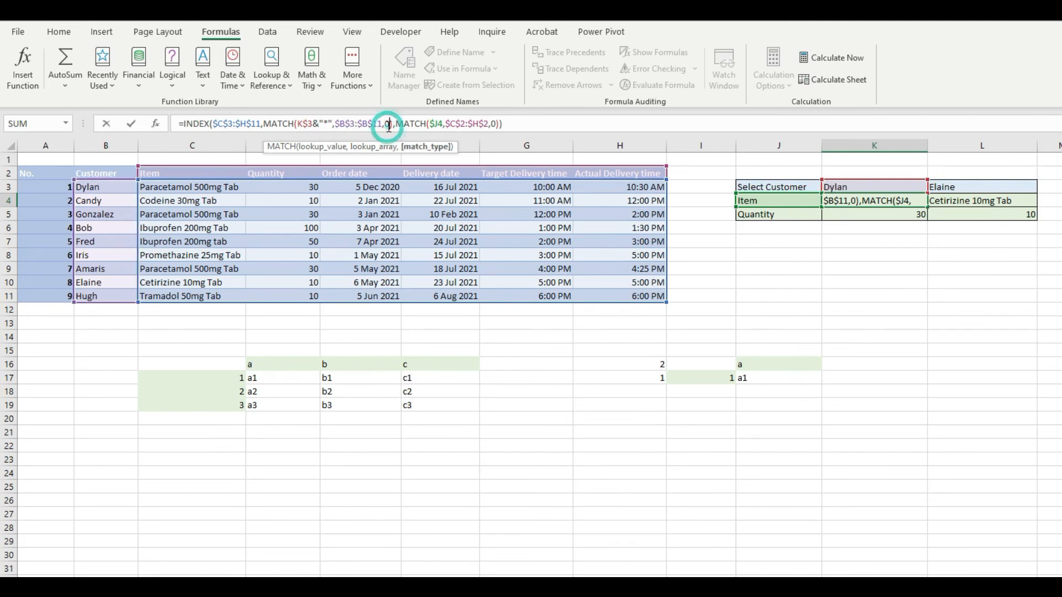
text())
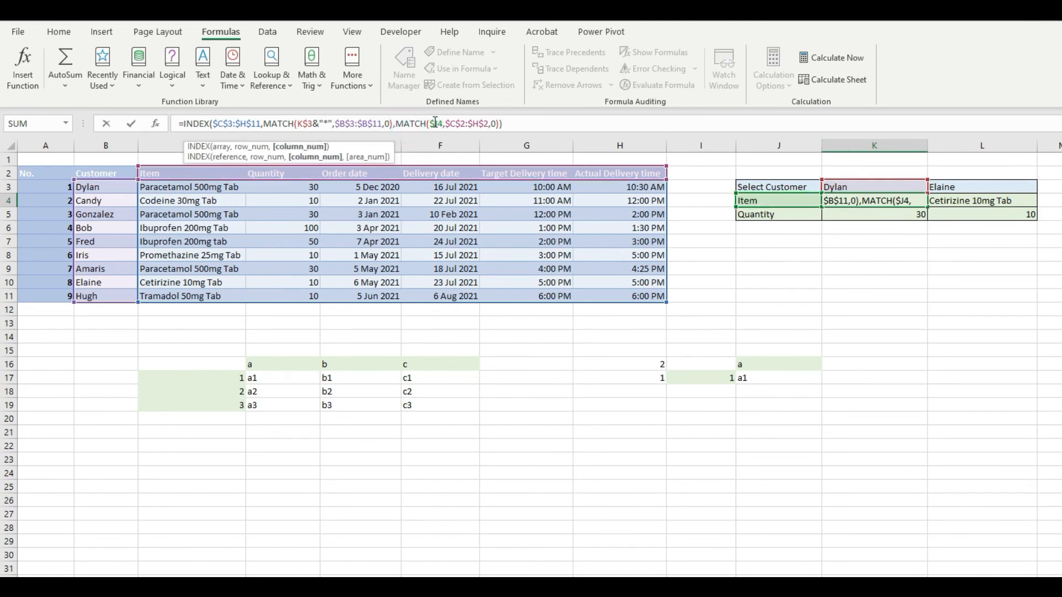
Examine the column MATCH in K4's formula, with lookup value $J4 and header range $C$2:$H$2, and return to cell K3.
click(435, 123)
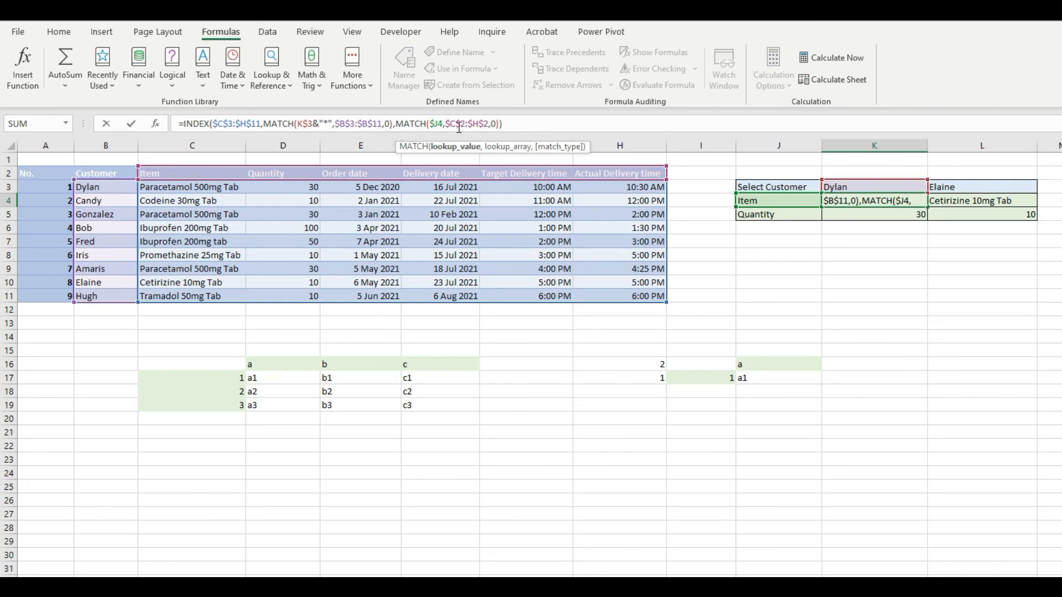
drag(449, 123, 488, 124)
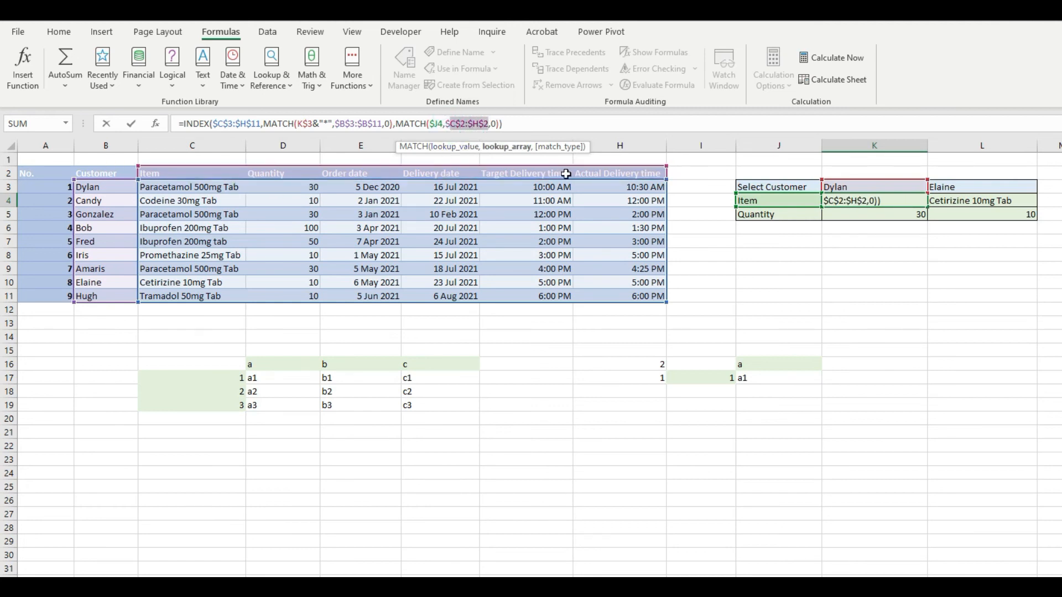
click(492, 125)
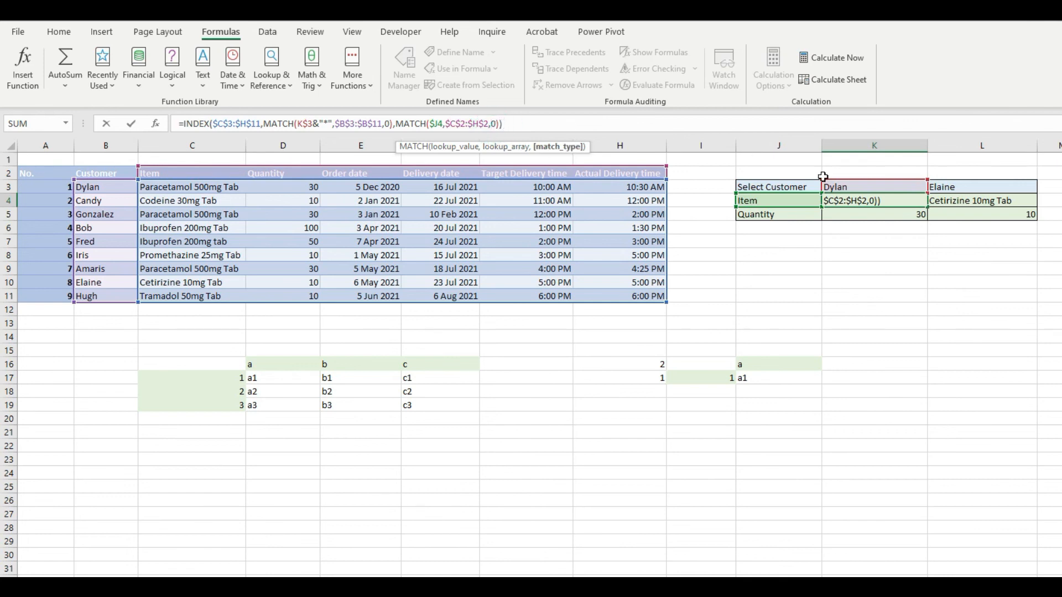
click(871, 187)
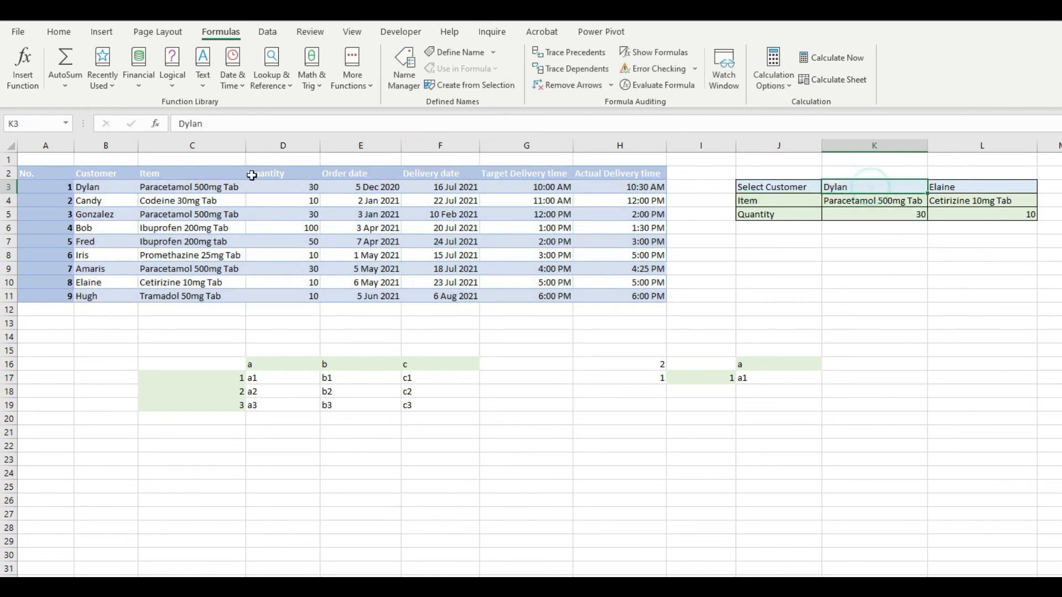
Shorten the customer name in K3 to just its first two letters.
click(198, 124)
drag(198, 124, 193, 123)
key(BackSpace)
key(Return)
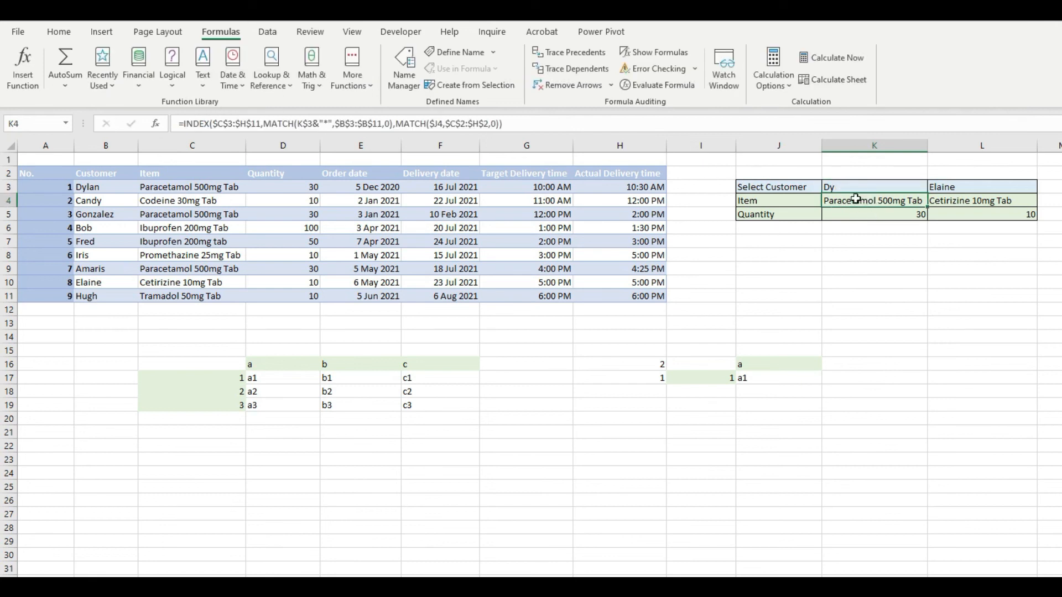
Try K4's formula without the &"*" wildcard in its row MATCH, checking K4 and K3, and undo the removal.
click(330, 125)
click(330, 125)
drag(333, 124, 321, 124)
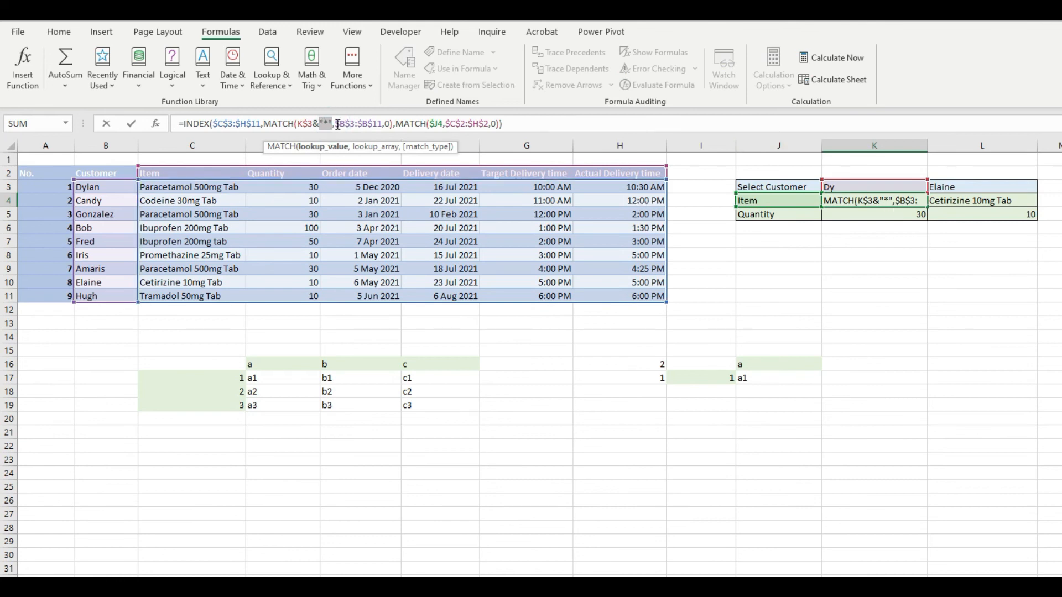
key(BackSpace)
key(BackSpace)
key(Return)
click(877, 204)
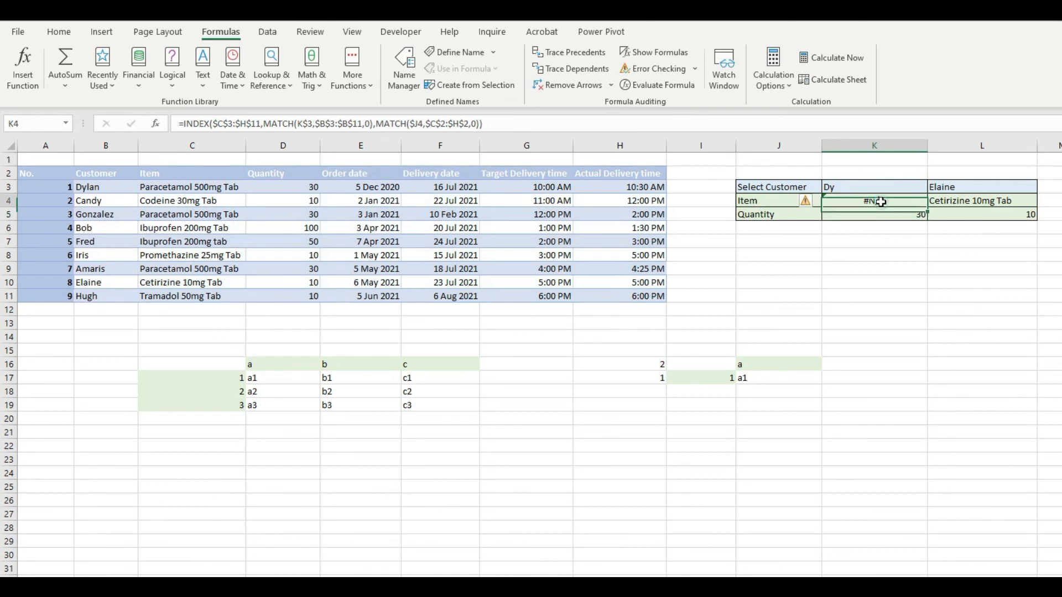
click(845, 191)
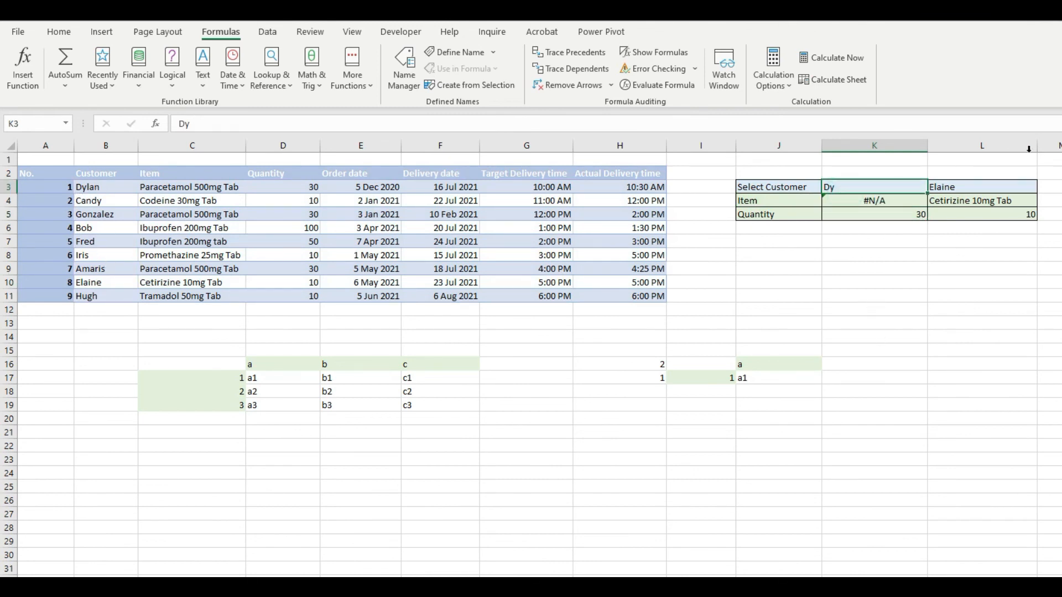
key(ctrl+z)
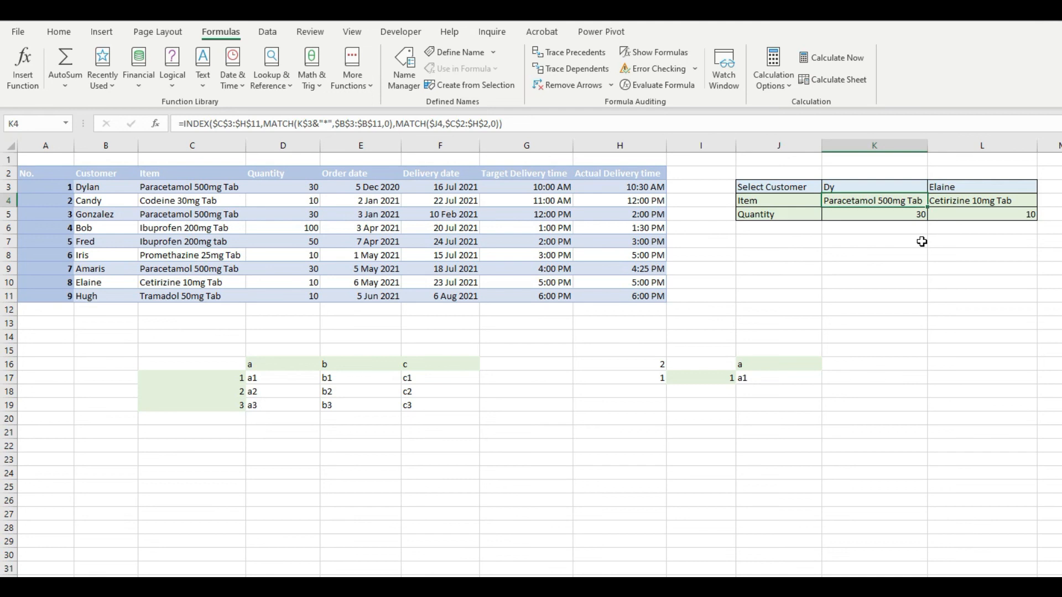
Examine K5's quantity formula: row MATCH on K$3&"*" in $B$3:$B$11 and column MATCH on $J5 in $C$2:$H$2.
click(878, 214)
click(411, 127)
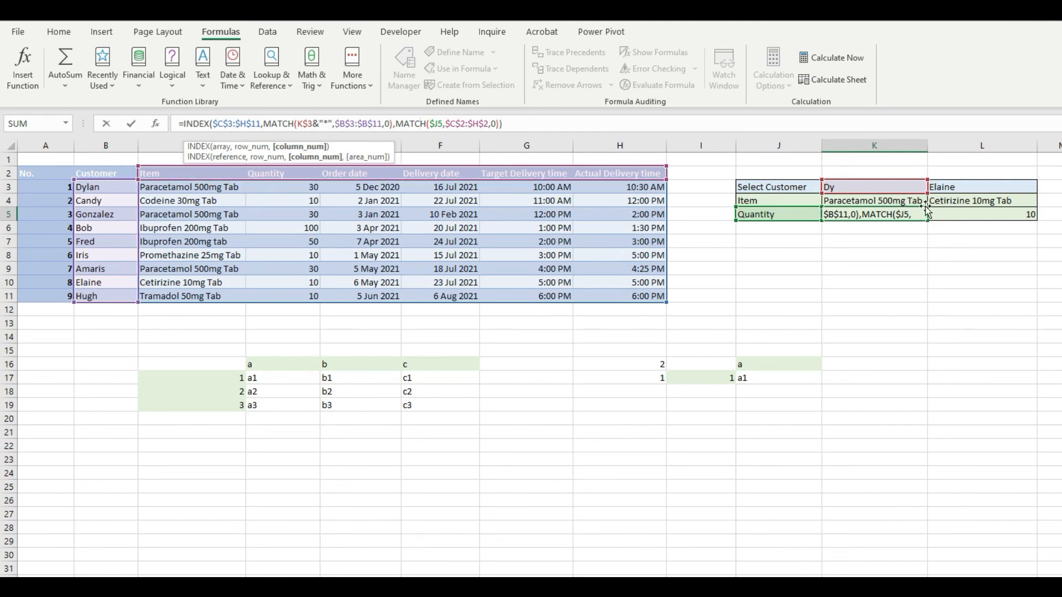
click(312, 122)
click(349, 123)
click(373, 122)
click(447, 123)
click(479, 122)
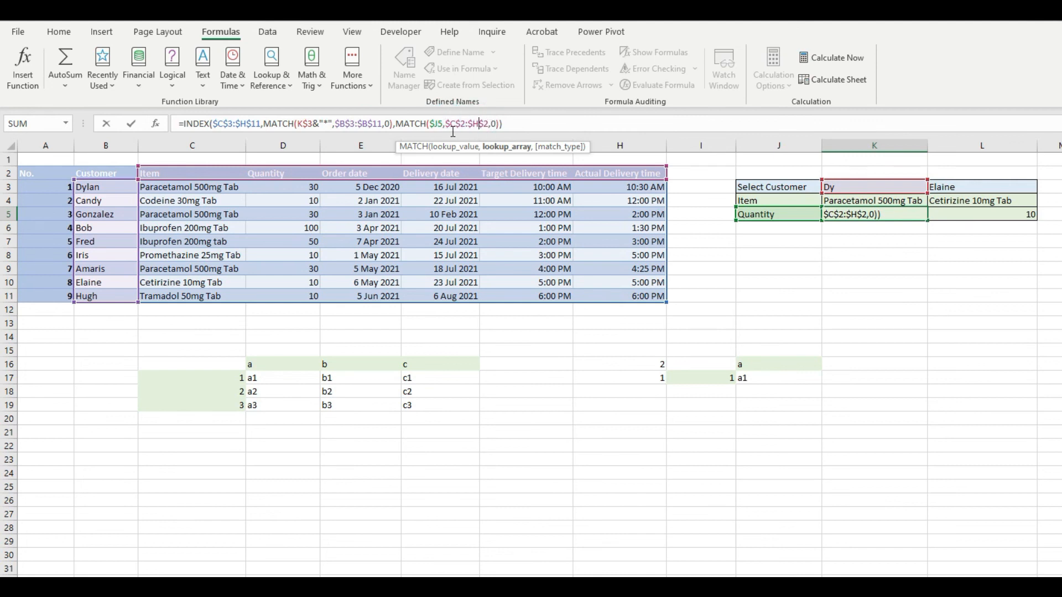
click(435, 124)
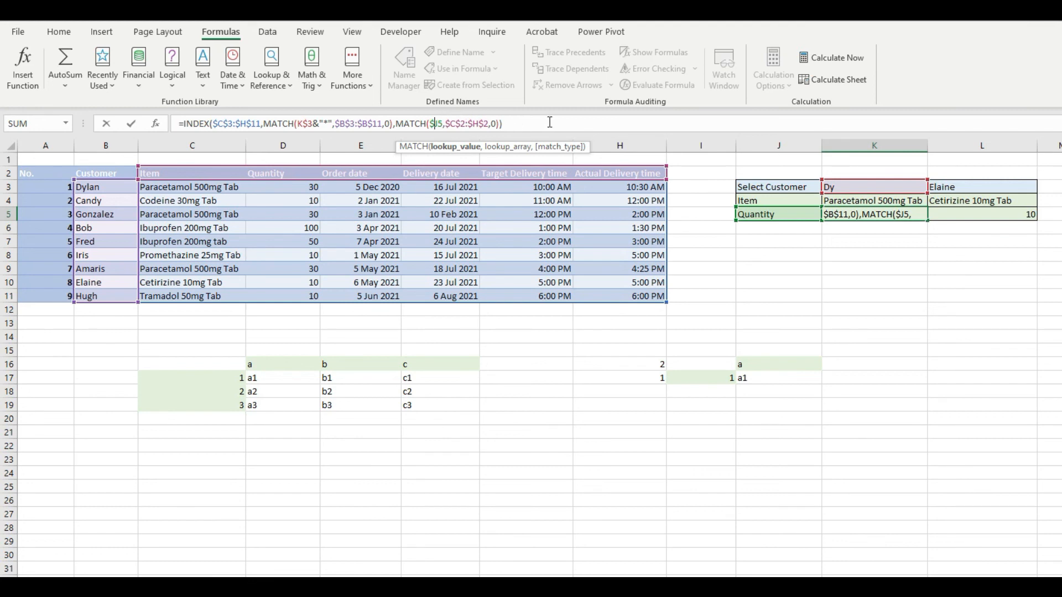
Fill K4's item lookup formula across into L4 and select L4 to inspect its formula.
click(924, 208)
drag(929, 208, 1024, 212)
click(925, 204)
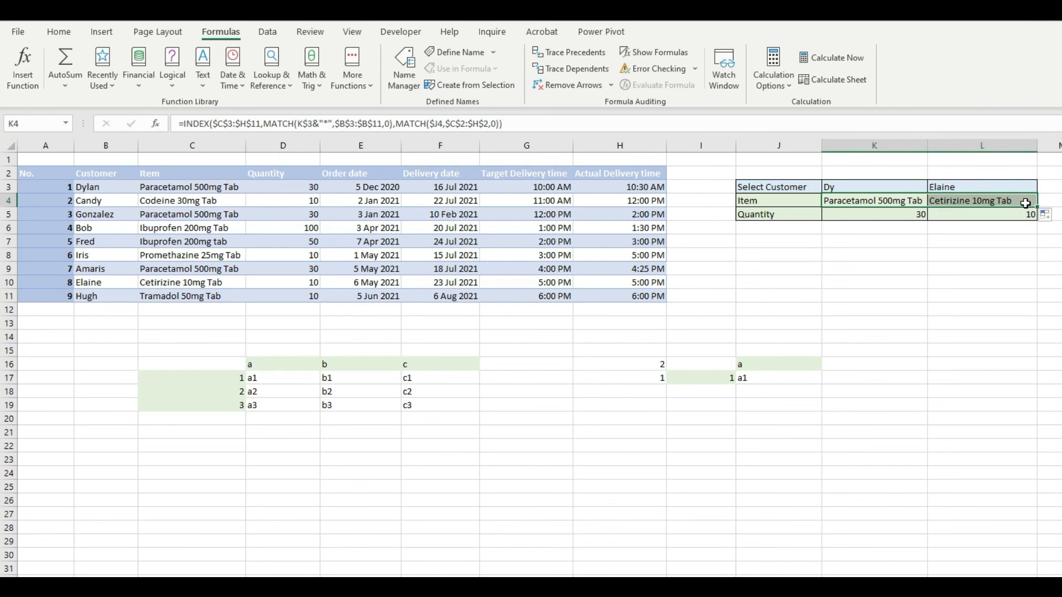
click(1025, 205)
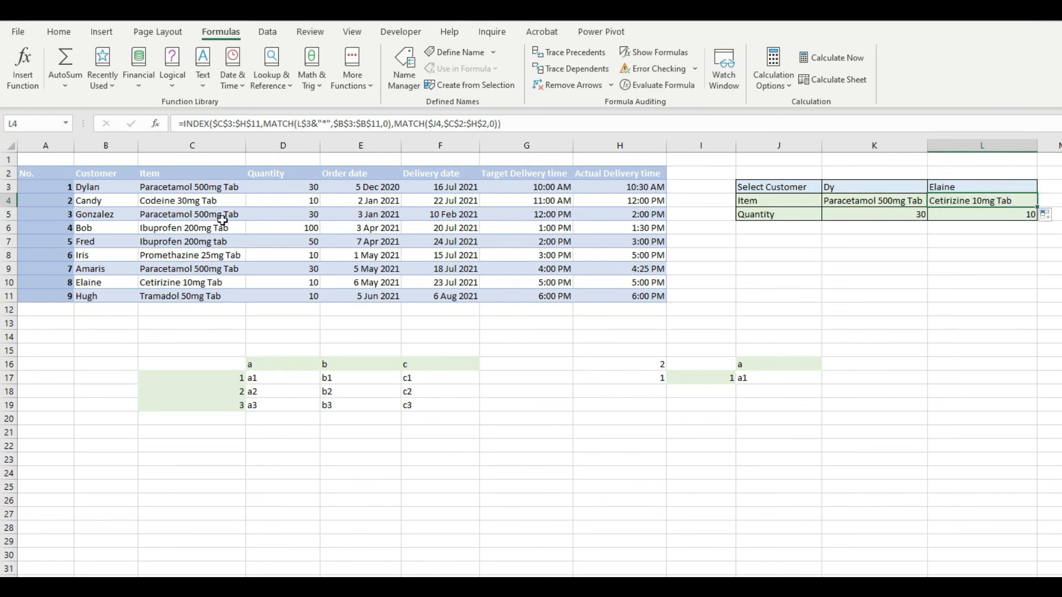